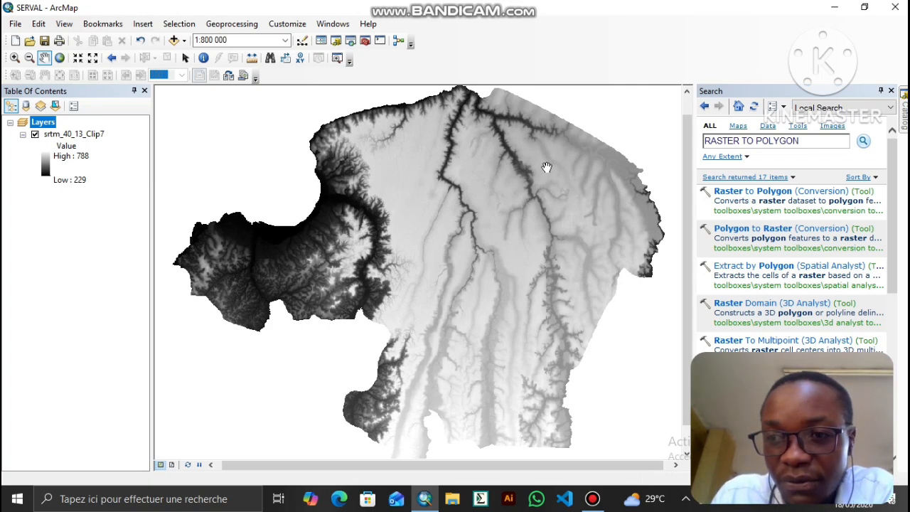
# Replace the existing tool search text with "reclassify" and run the search
pyautogui.click(804, 140)
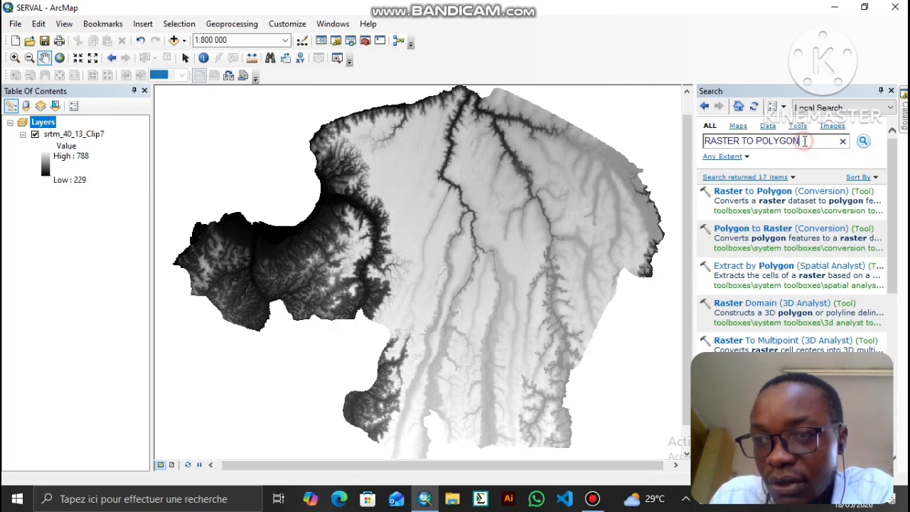
pyautogui.press('BackSpace')
pyautogui.press('BackSpace')
pyautogui.press('BackSpace')
pyautogui.press('BackSpace')
pyautogui.press('BackSpace')
pyautogui.press('BackSpace')
pyautogui.press('BackSpace')
pyautogui.press('BackSpace')
pyautogui.press('BackSpace')
pyautogui.press('BackSpace')
pyautogui.press('BackSpace')
pyautogui.press('BackSpace')
pyautogui.press('BackSpace')
pyautogui.press('BackSpace')
pyautogui.press('BackSpace')
pyautogui.press('BackSpace')
pyautogui.press('BackSpace')
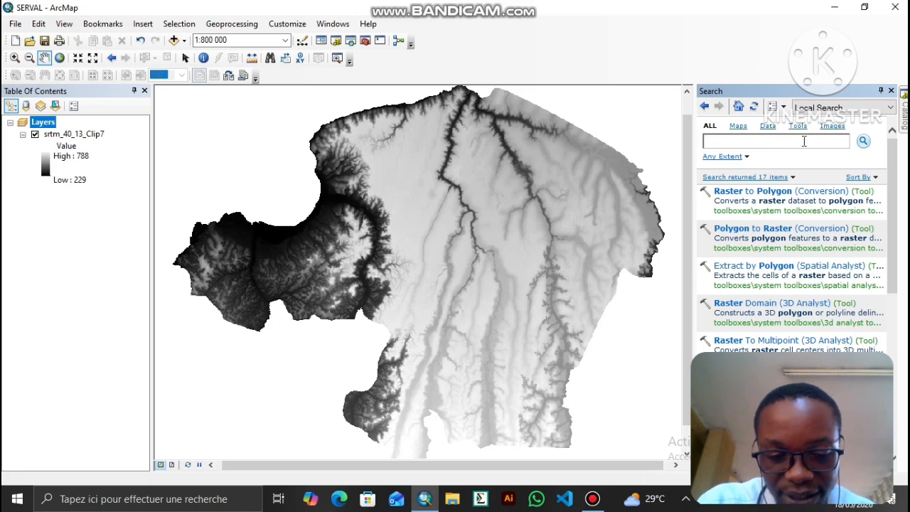
pyautogui.write('res')
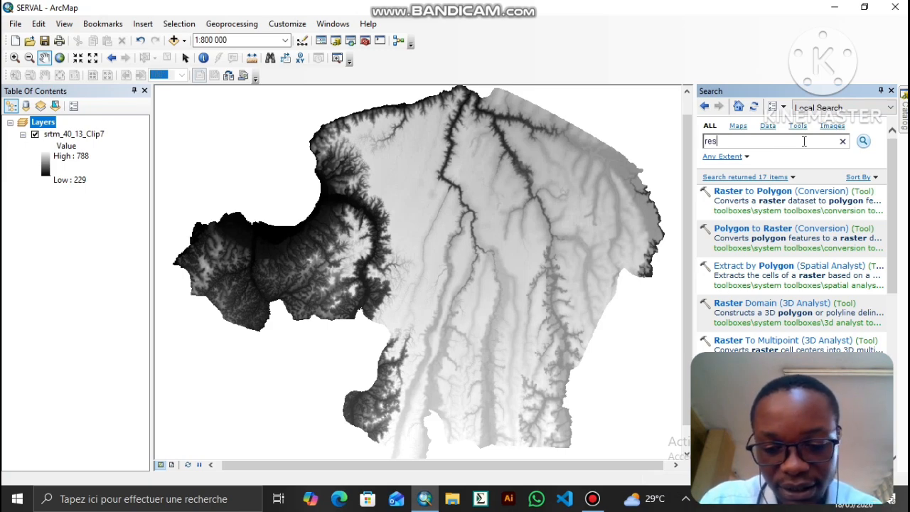
pyautogui.write('lassify')
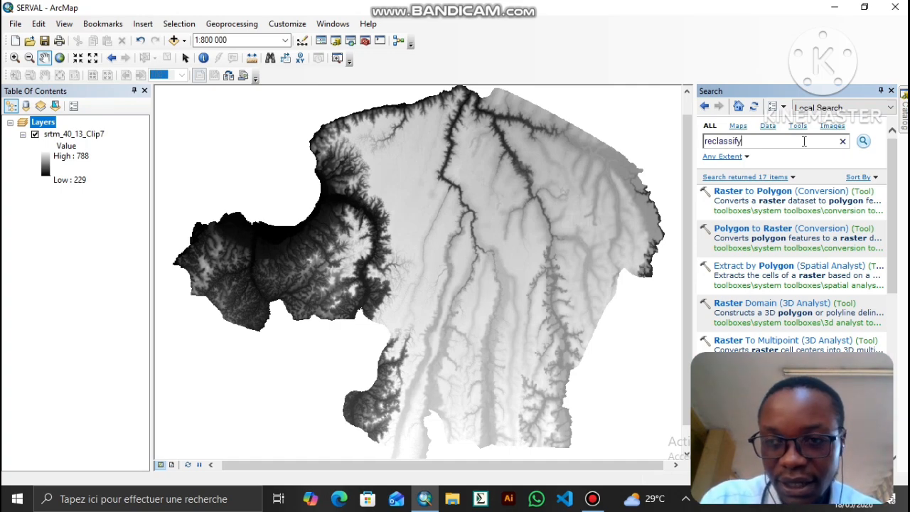
pyautogui.click(859, 139)
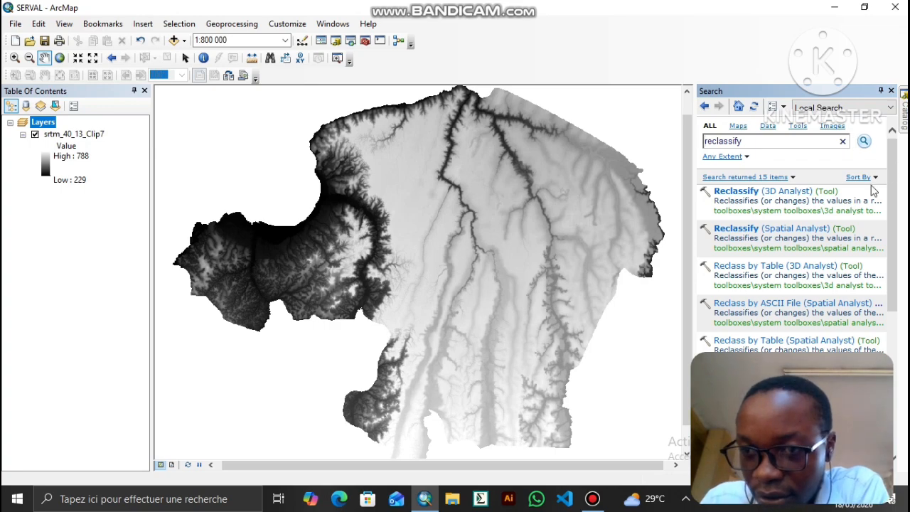
# Open the Spatial Analyst Reclassify tool and set srtm_40_13_Clip7 as the input raster
pyautogui.click(745, 230)
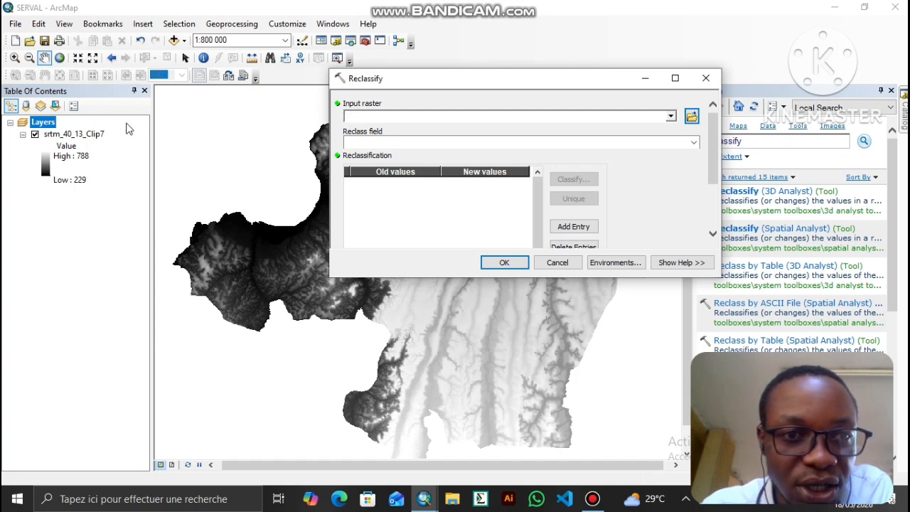
pyautogui.moveTo(78, 135); pyautogui.dragTo(356, 123)
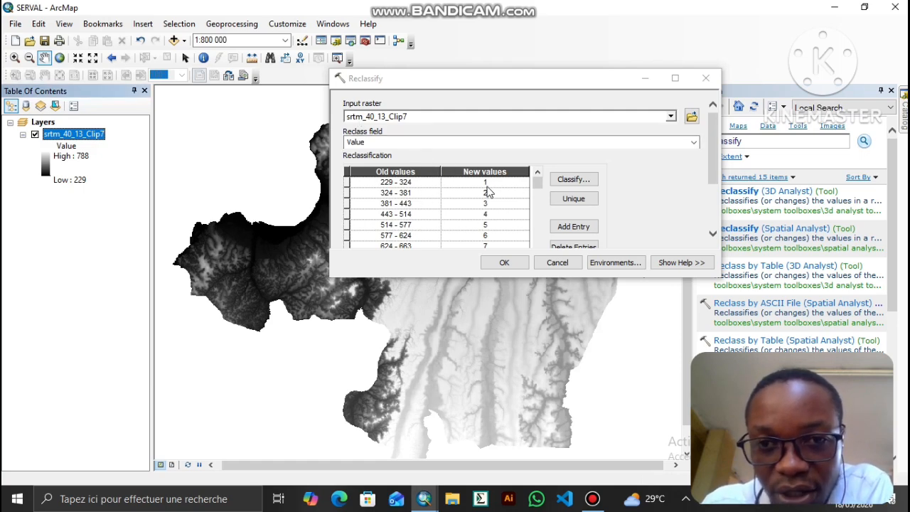
pyautogui.scroll(-3, 512, 203)
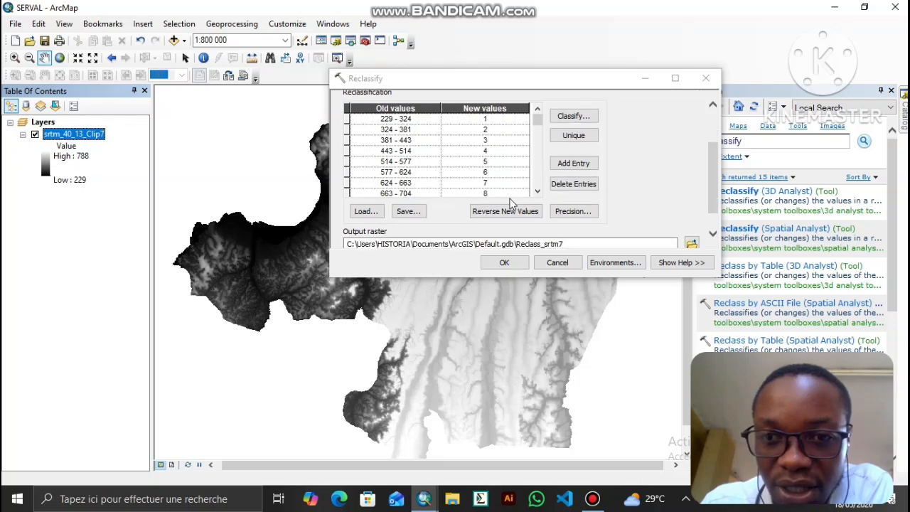
pyautogui.scroll(1, 512, 205)
pyautogui.scroll(1, 497, 190)
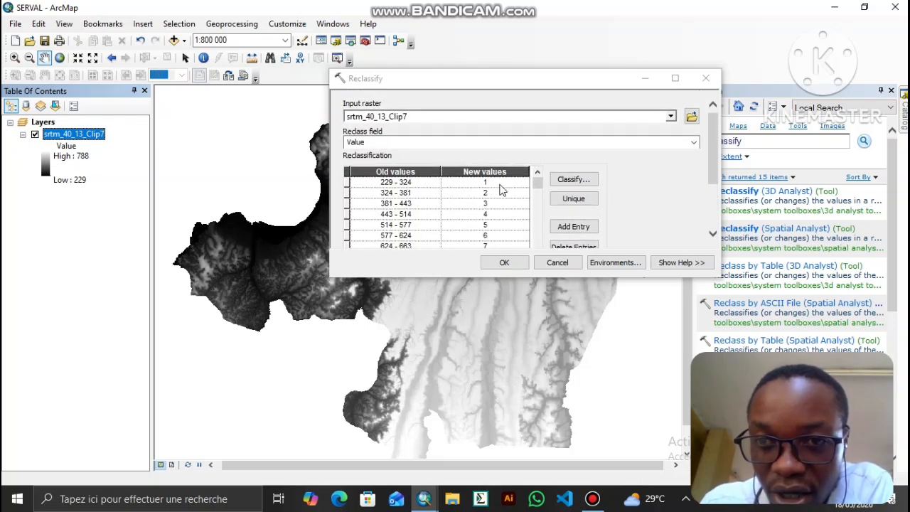
# Classify the elevation values into 10 Natural Breaks (Jenks) classes and review the resulting reclassification table
pyautogui.click(566, 179)
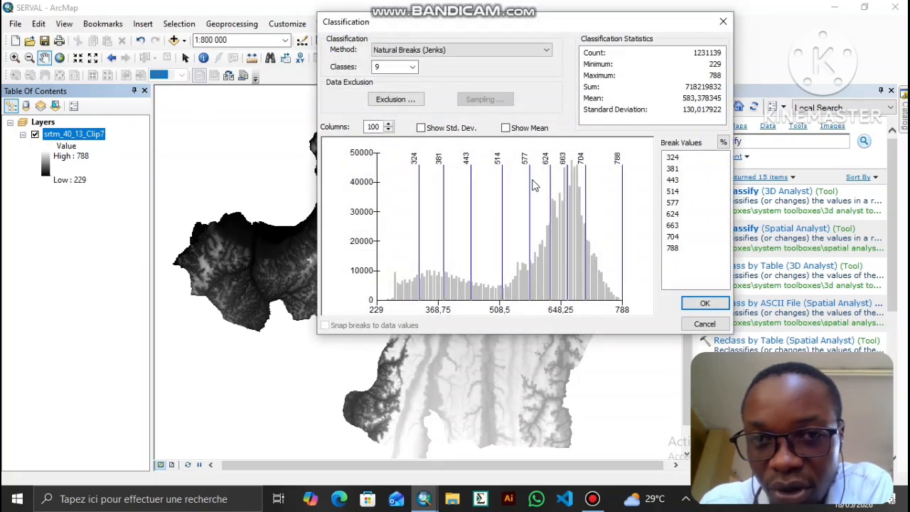
pyautogui.click(412, 67)
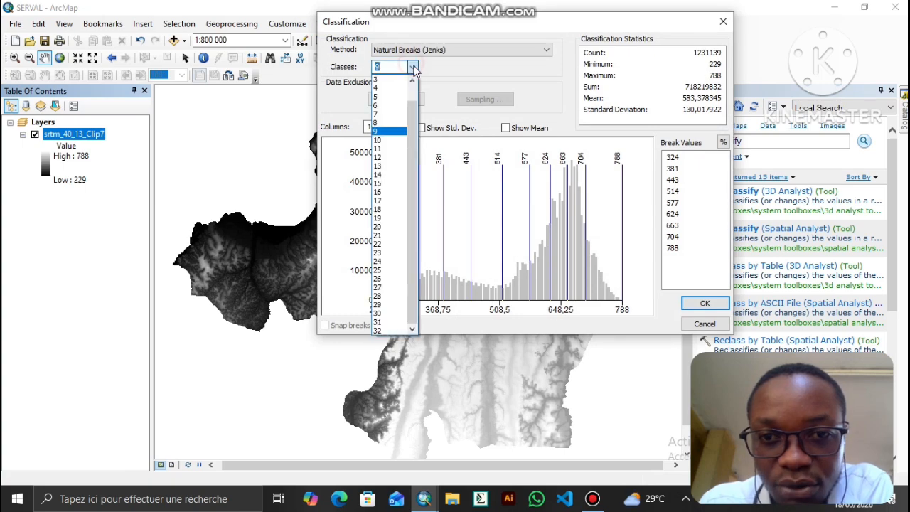
pyautogui.click(398, 140)
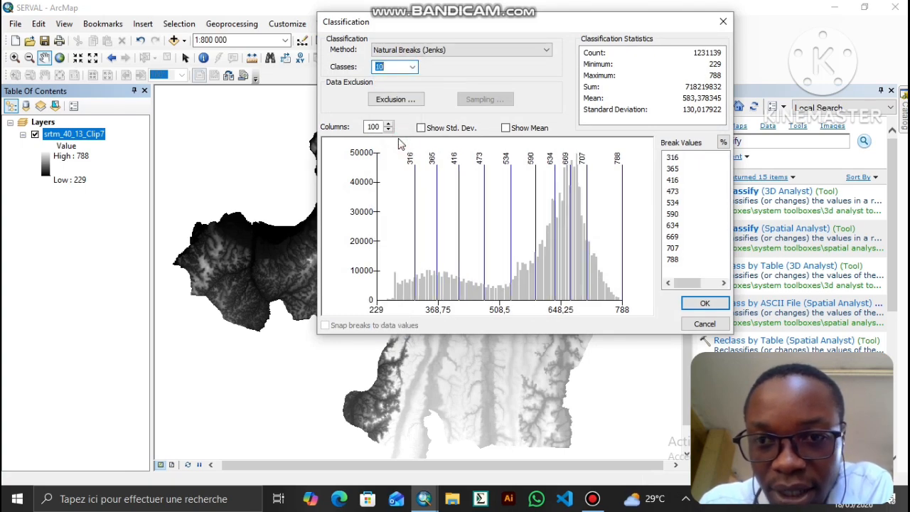
pyautogui.click(701, 304)
pyautogui.scroll(-1, 507, 217)
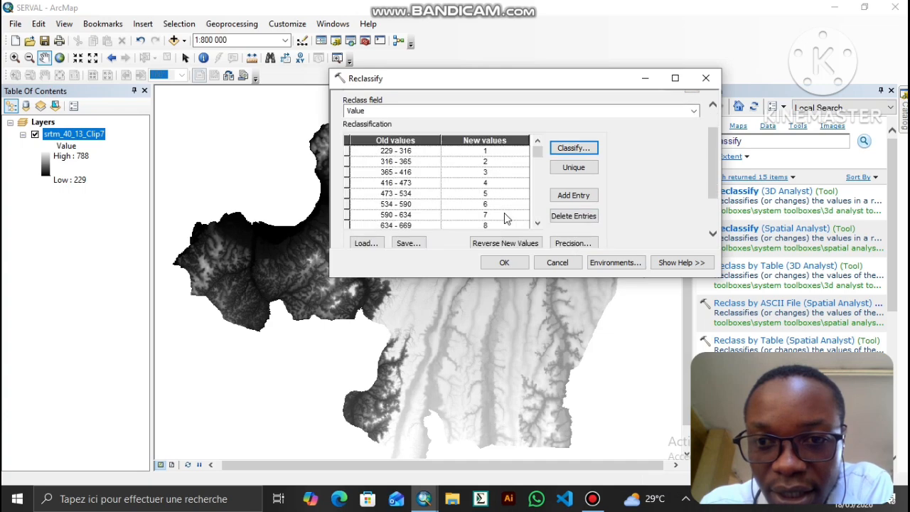
pyautogui.click(537, 225)
pyautogui.click(537, 226)
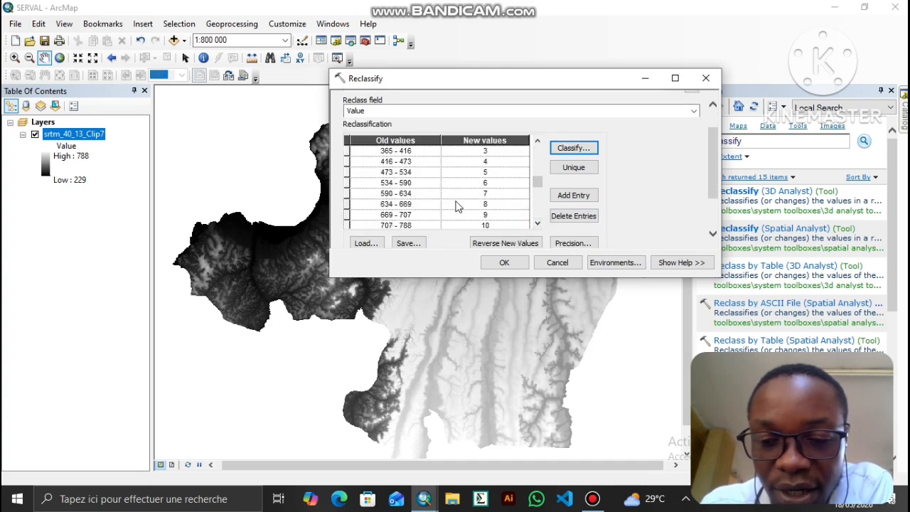
# Save the reclassification as a remap table named Classe_Alt in the TP SIG MASTER GEOLOGIE folder
pyautogui.click(406, 243)
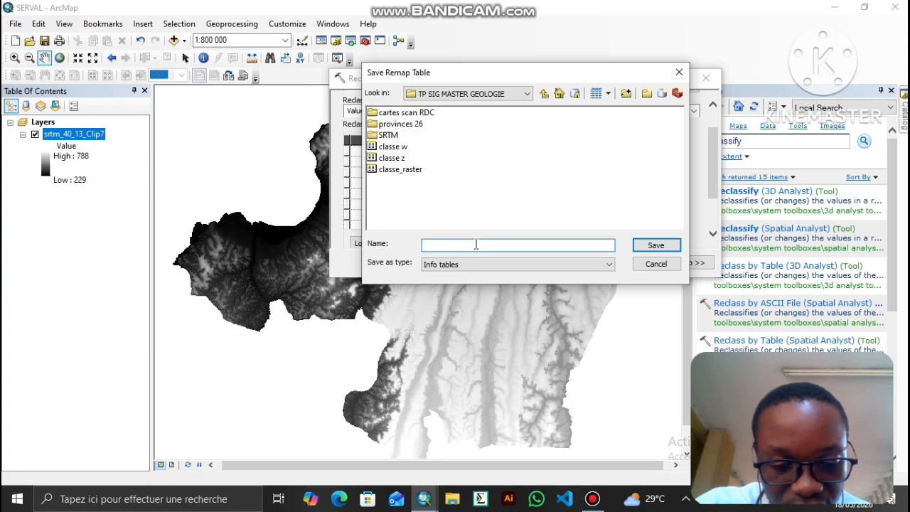
pyautogui.write('Classe_Alt')
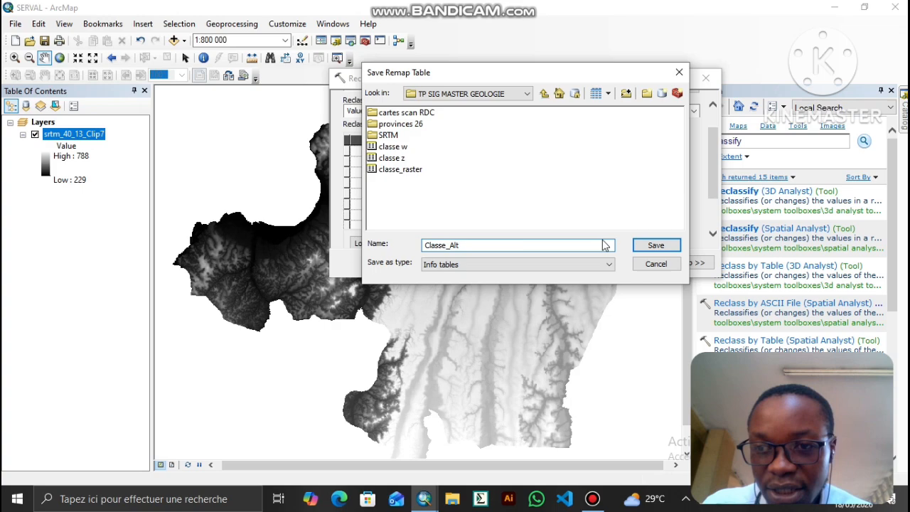
pyautogui.click(654, 244)
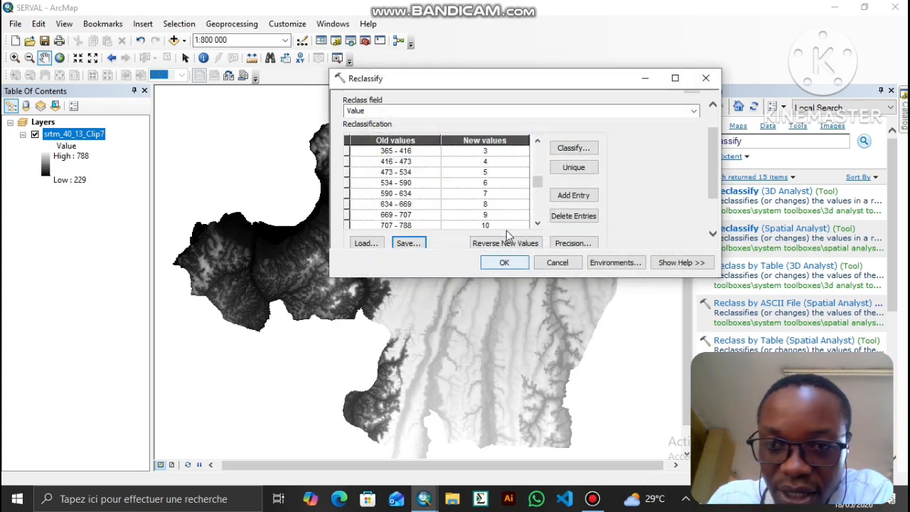
# Enable changing missing values to NoData and run the reclassification with the default output raster
pyautogui.scroll(-2, 506, 231)
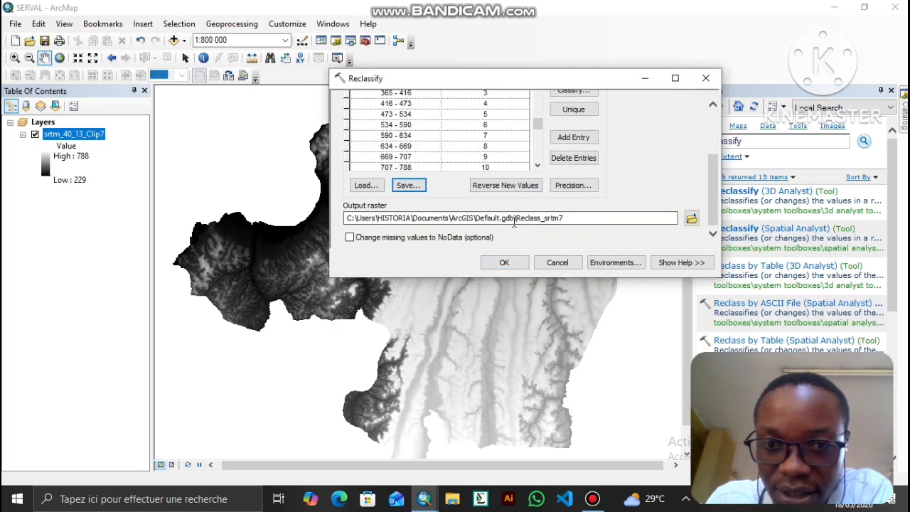
pyautogui.click(350, 238)
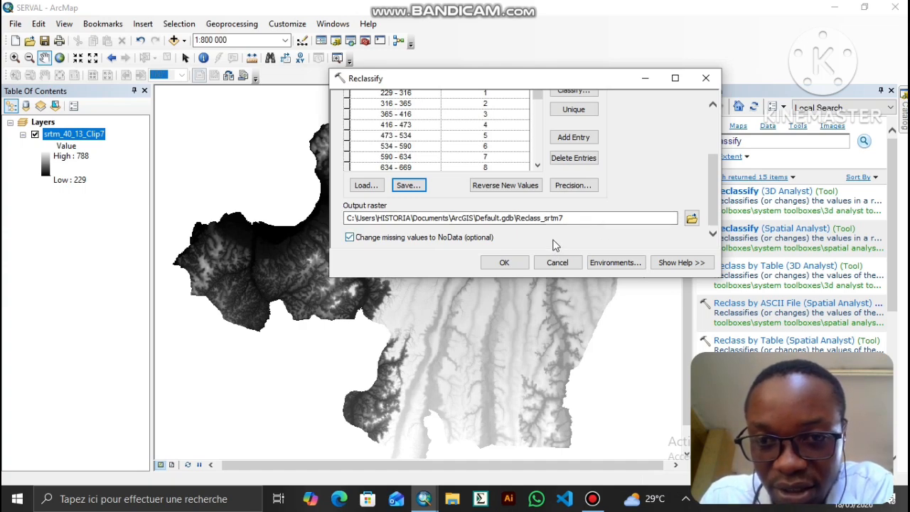
pyautogui.click(516, 262)
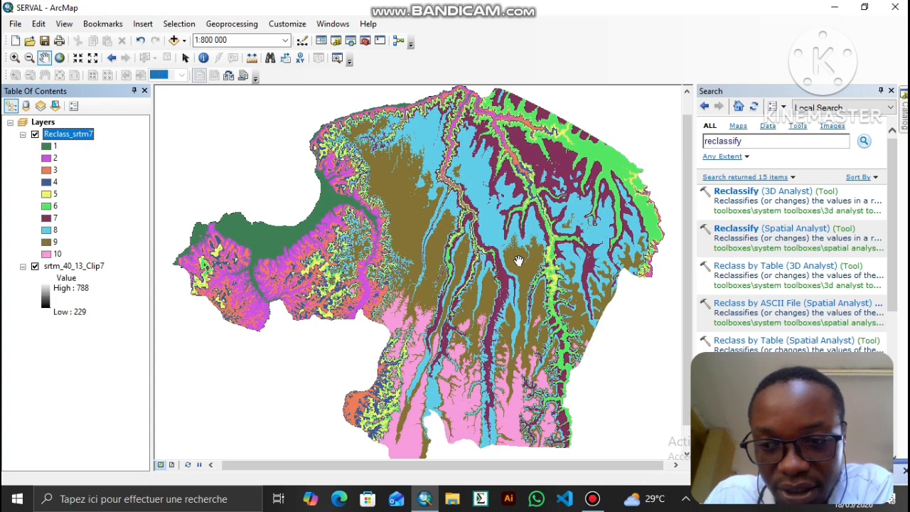
pyautogui.moveTo(426, 257)
pyautogui.mouseDown()
pyautogui.moveTo(427, 238)
pyautogui.moveTo(427, 258)
pyautogui.mouseUp()
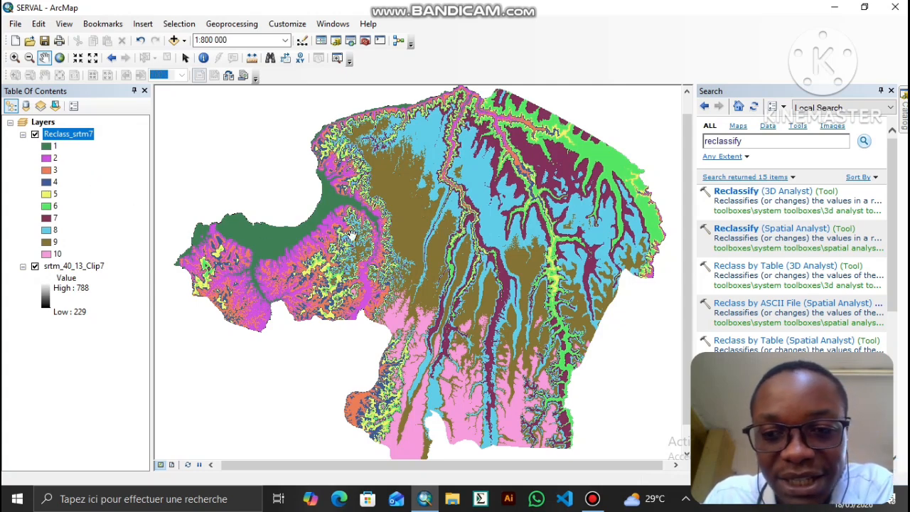
pyautogui.moveTo(462, 276); pyautogui.dragTo(460, 262)
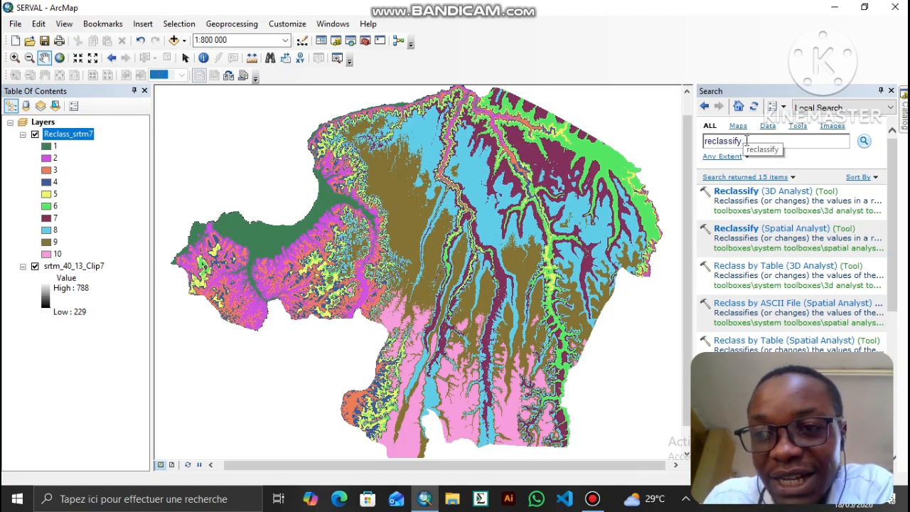
# Replace the tool search text with "raster to polygon" and run the search
pyautogui.click(746, 141)
pyautogui.press('BackSpace')
pyautogui.press('BackSpace')
pyautogui.press('BackSpace')
pyautogui.press('BackSpace')
pyautogui.press('BackSpace')
pyautogui.press('BackSpace')
pyautogui.press('BackSpace')
pyautogui.press('BackSpace')
pyautogui.press('BackSpace')
pyautogui.press('BackSpace')
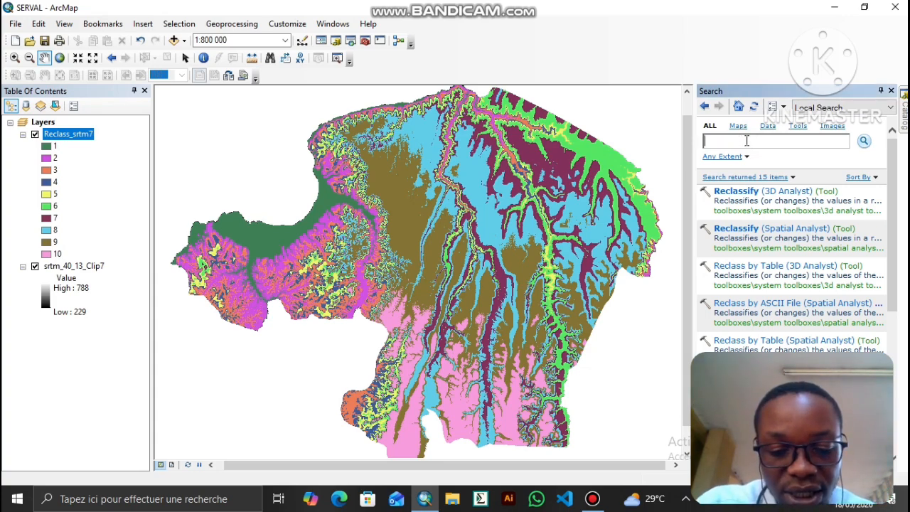
pyautogui.write('ras')
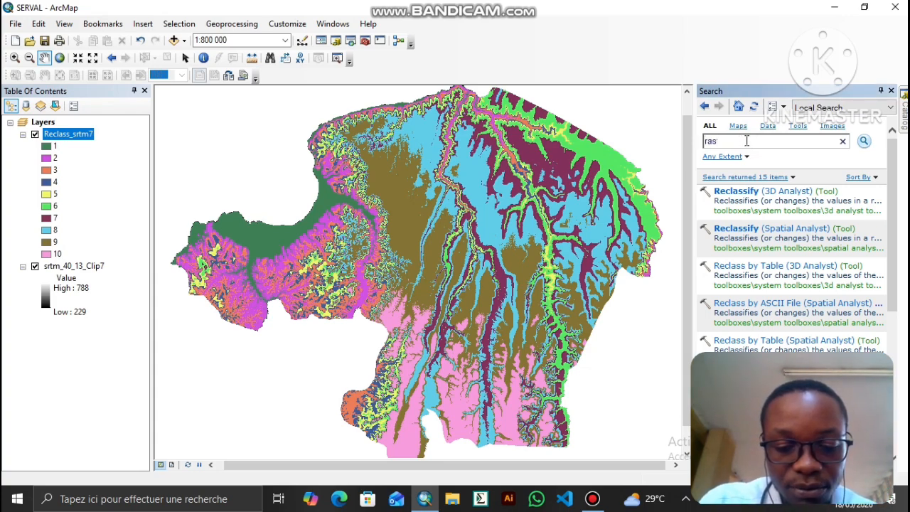
pyautogui.write('ter to poly')
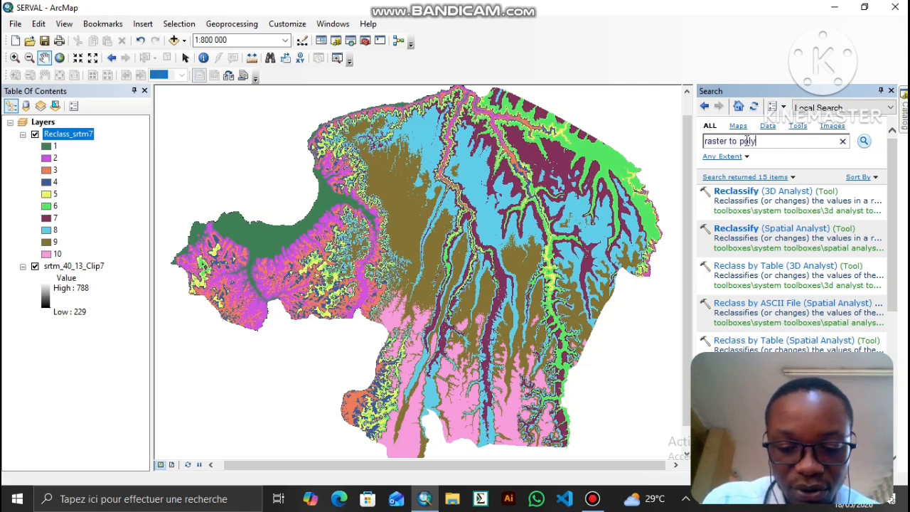
pyautogui.write('gon')
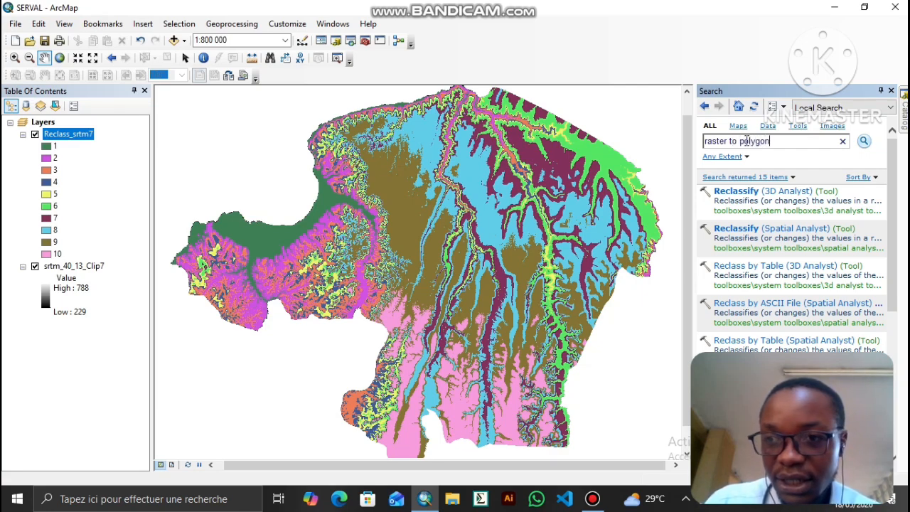
pyautogui.click(863, 143)
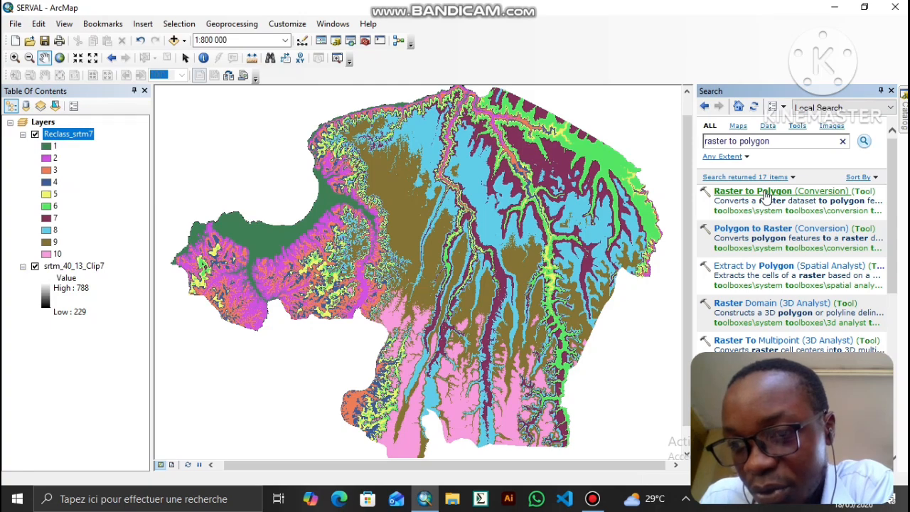
# Convert Reclass_srtm7 to polygons with the Raster to Polygon tool, enabling multipart features and keeping polygon simplification
pyautogui.click(754, 191)
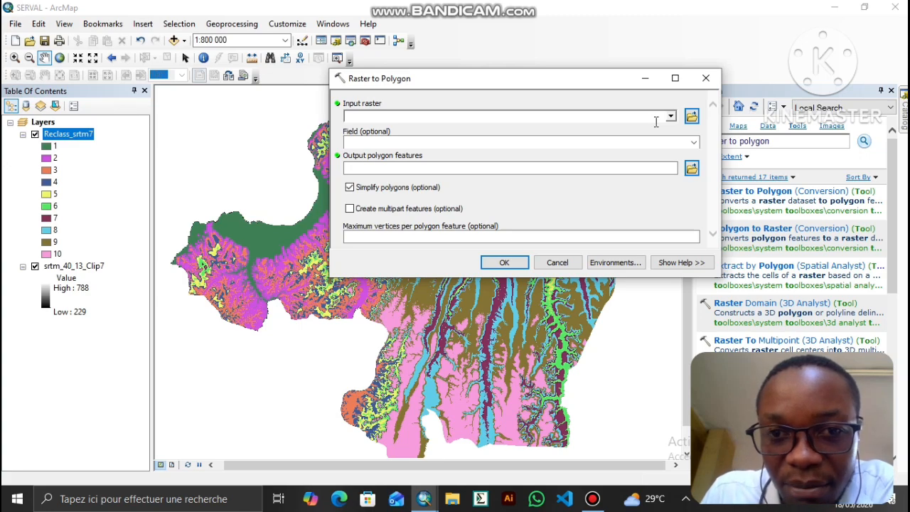
pyautogui.click(671, 116)
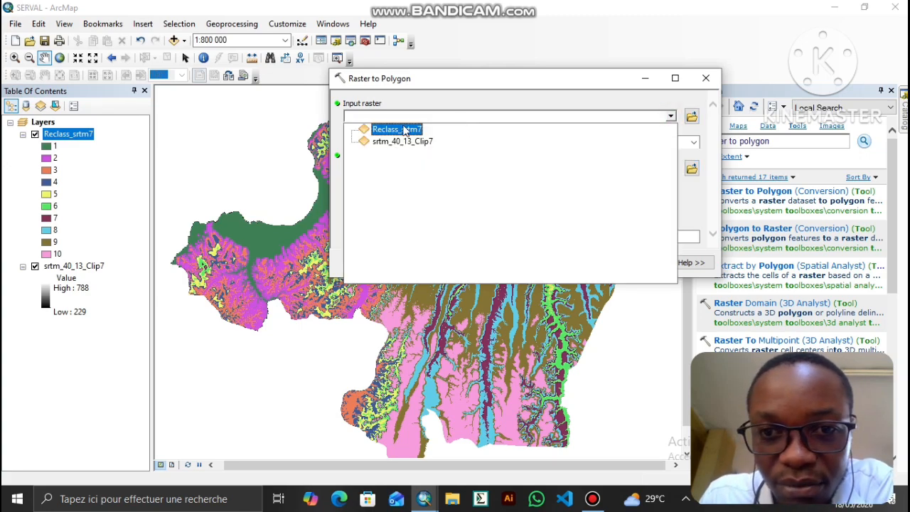
pyautogui.click(388, 130)
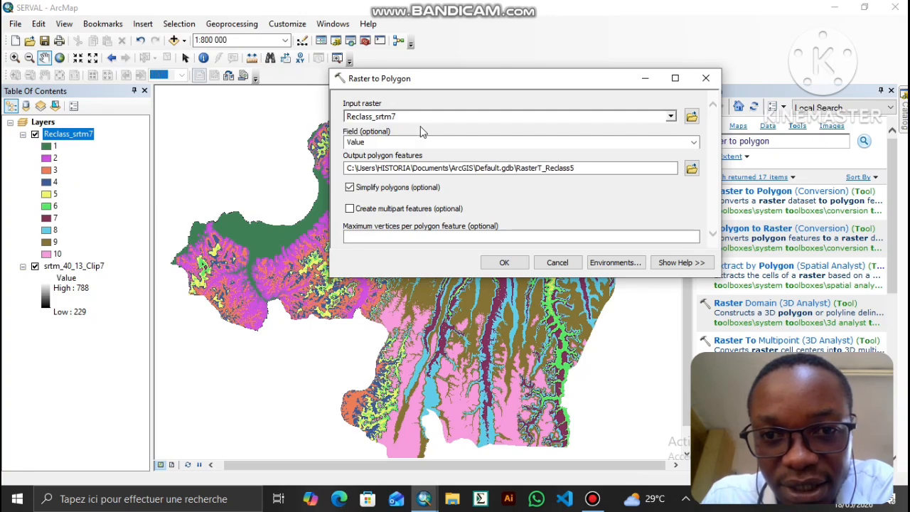
pyautogui.click(350, 209)
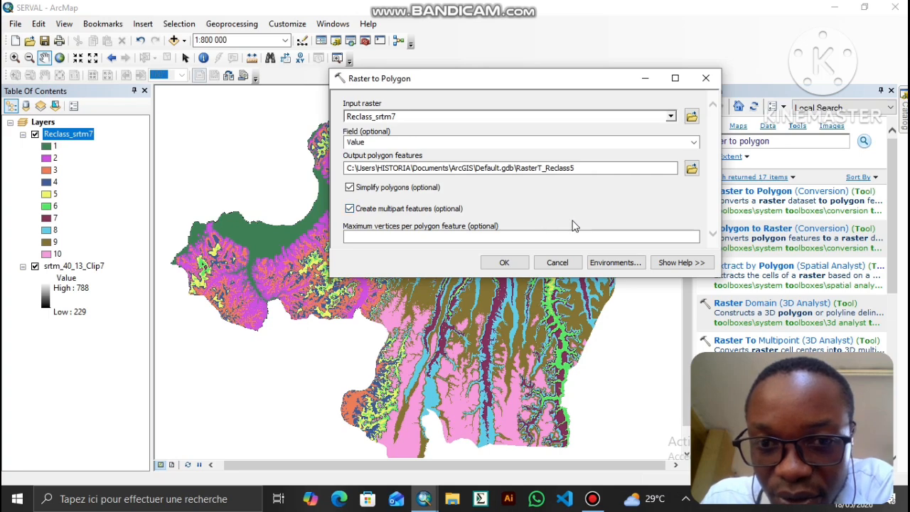
pyautogui.click(509, 264)
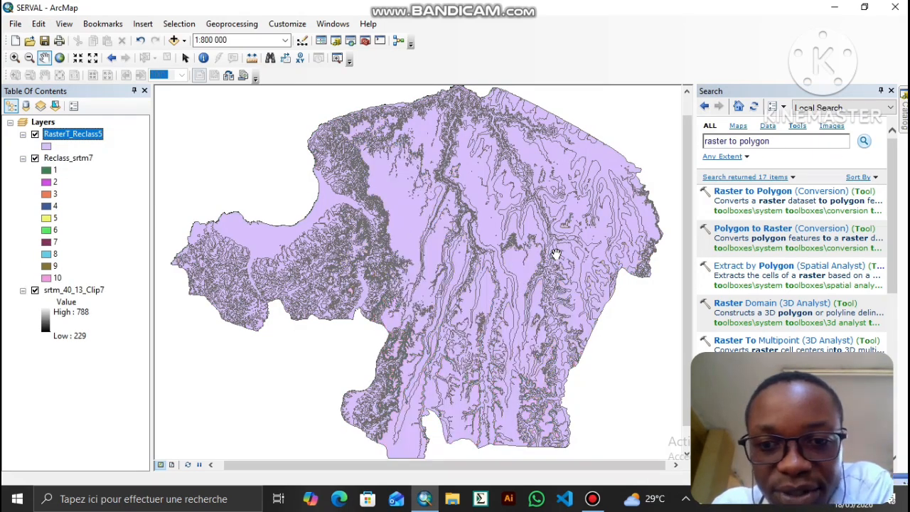
# Open the attribute table of the RasterT_Reclass5 polygon layer
pyautogui.moveTo(556, 253); pyautogui.dragTo(556, 261)
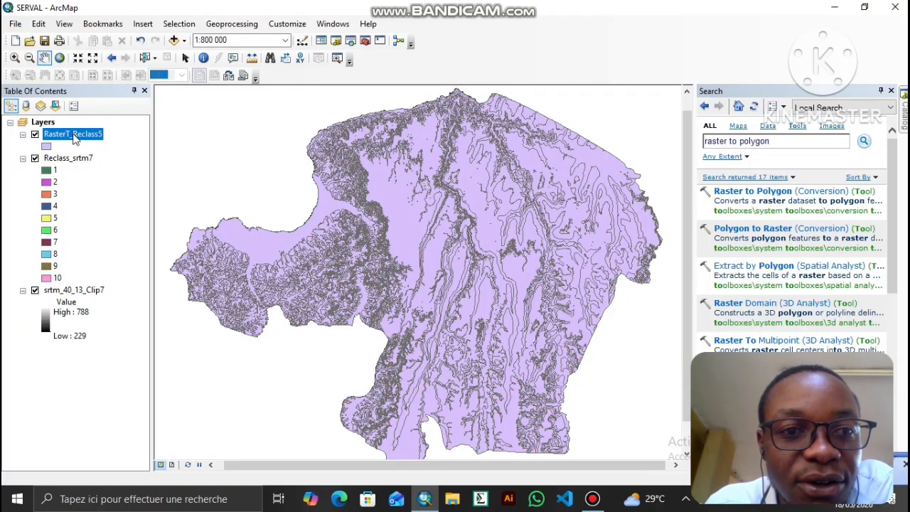
pyautogui.rightClick(74, 139)
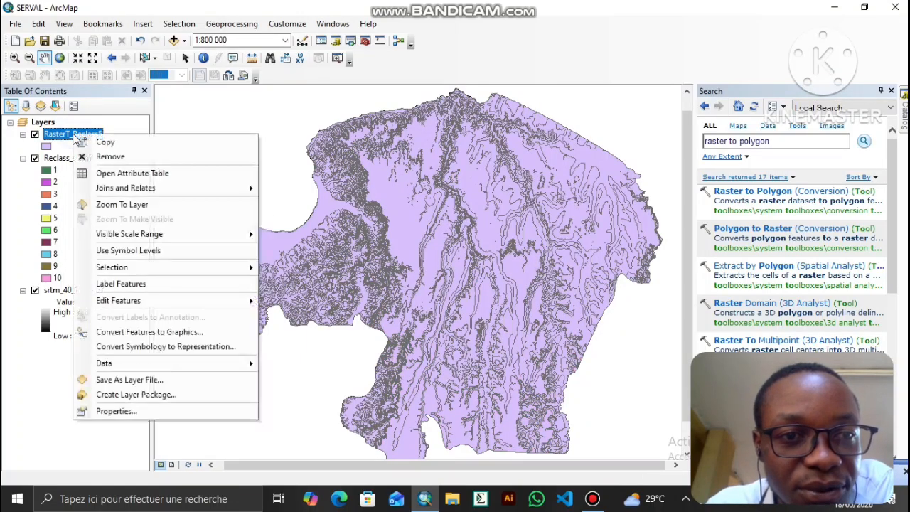
pyautogui.click(98, 173)
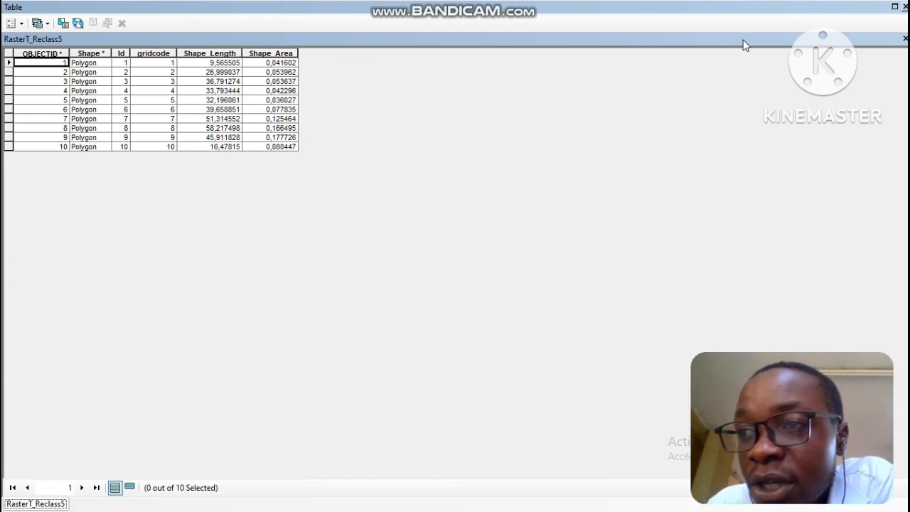
# Close the attribute table of the RasterT_Reclass5 polygon layer and return to the map
pyautogui.click(905, 6)
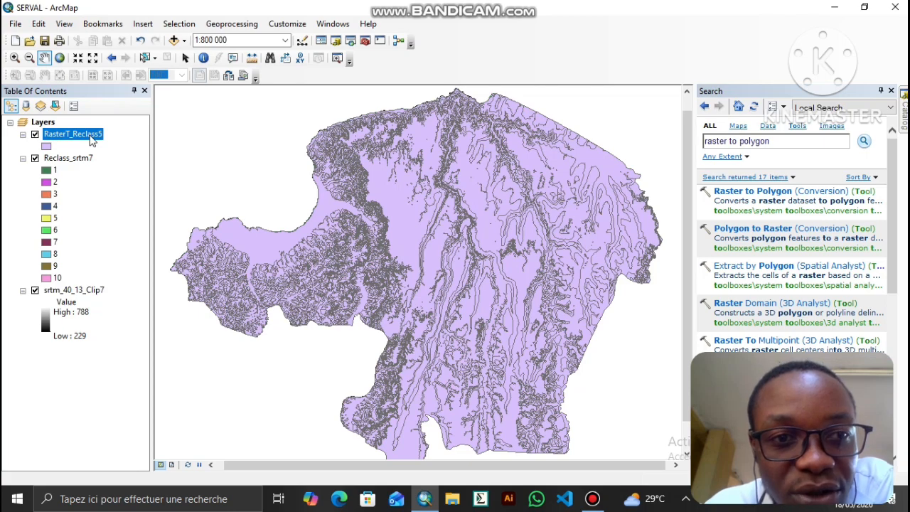
pyautogui.rightClick(91, 140)
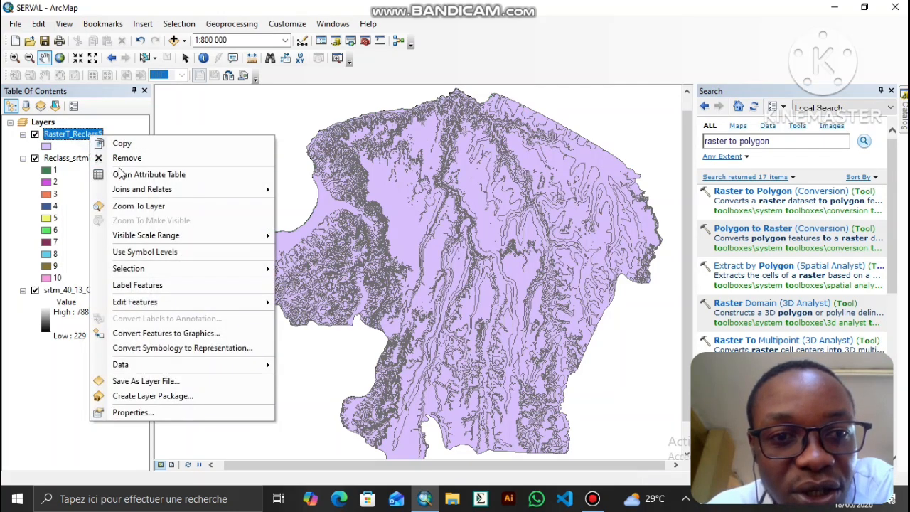
pyautogui.click(246, 110)
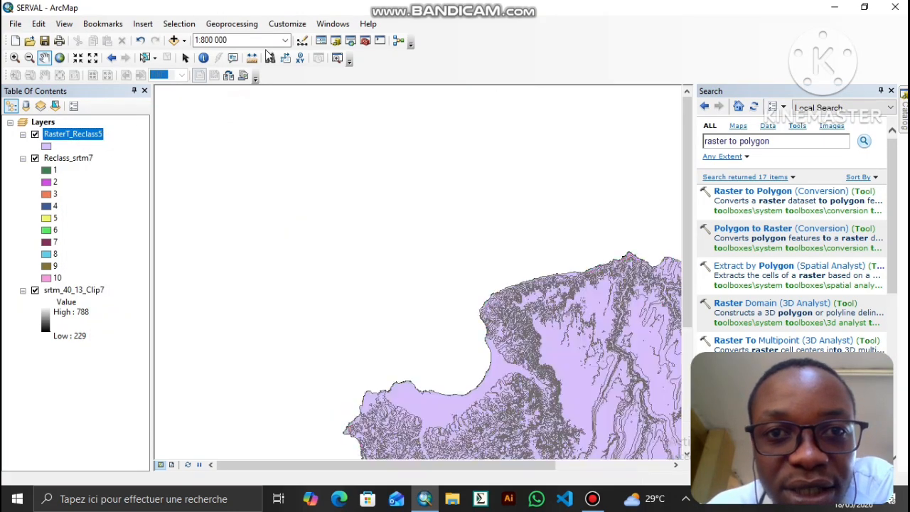
pyautogui.moveTo(523, 366); pyautogui.dragTo(352, 213)
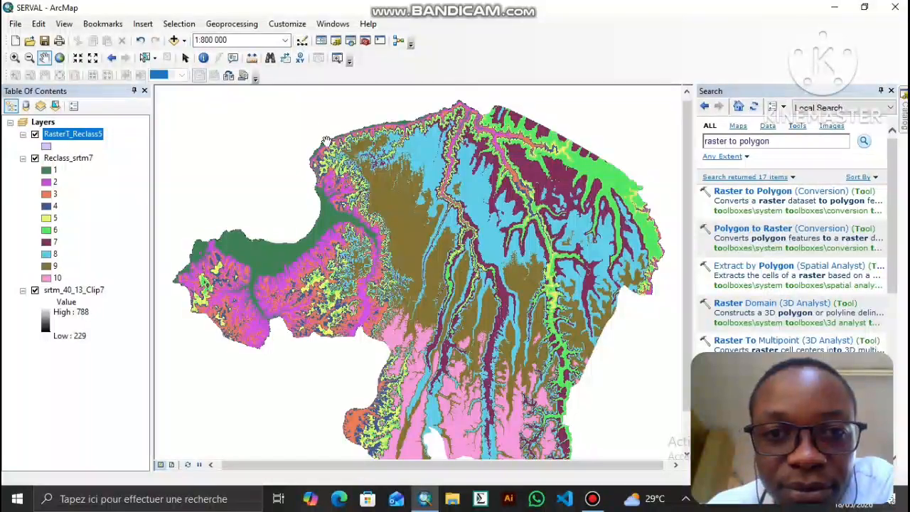
# Open the Project tool from the Projections and Transformations toolset and choose RasterT_Reclass5 as the input feature class
pyautogui.click(246, 26)
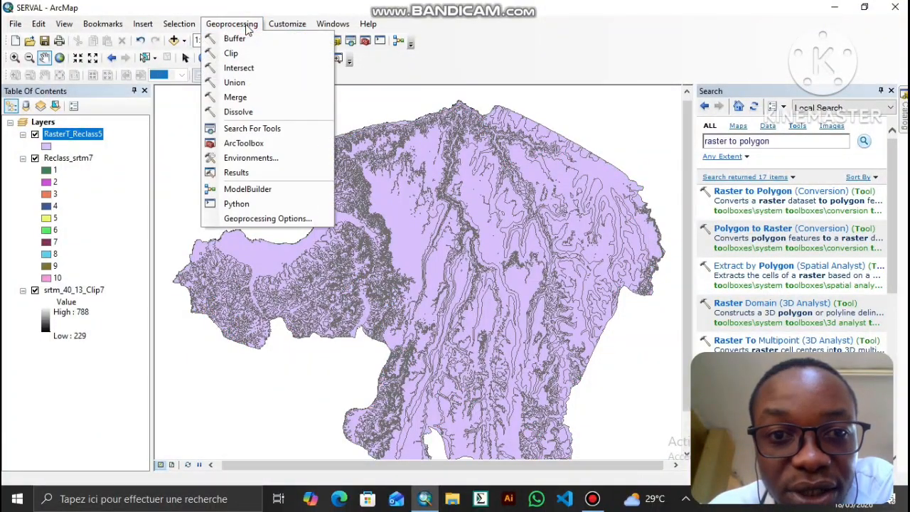
pyautogui.click(253, 143)
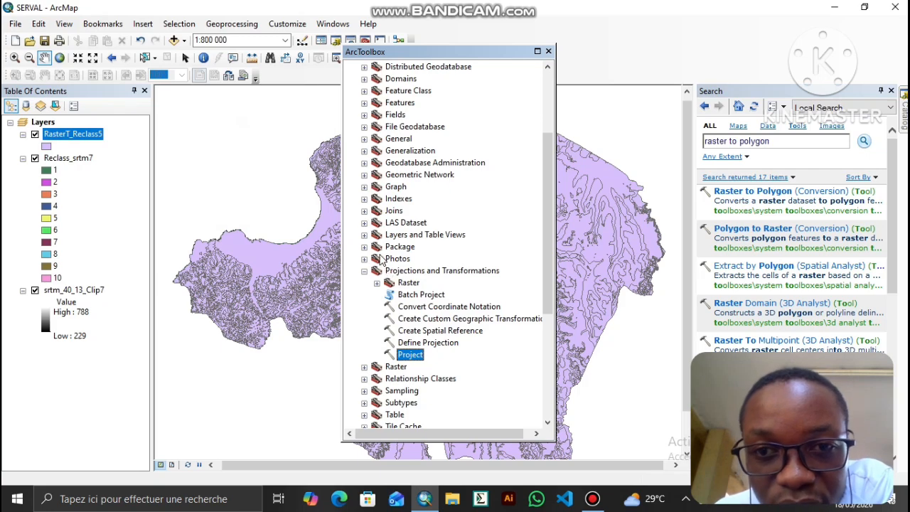
pyautogui.click(365, 271)
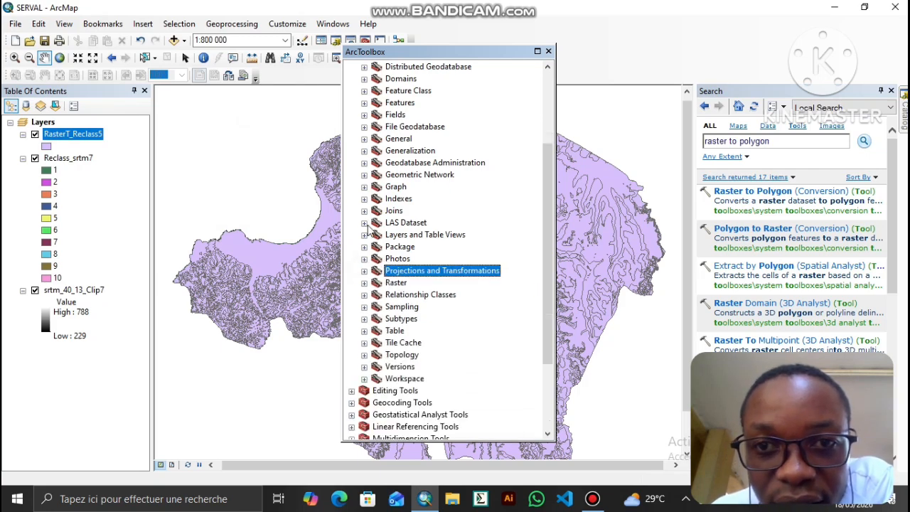
pyautogui.scroll(3, 382, 223)
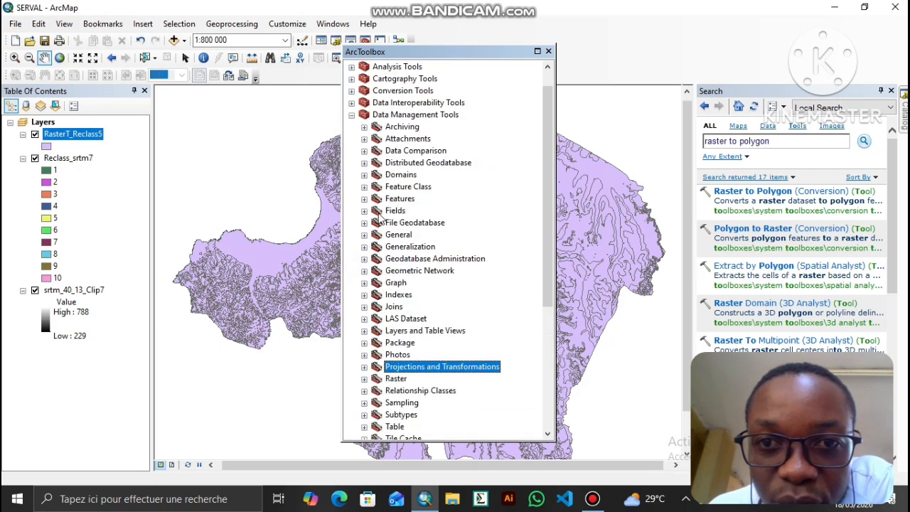
pyautogui.click(355, 116)
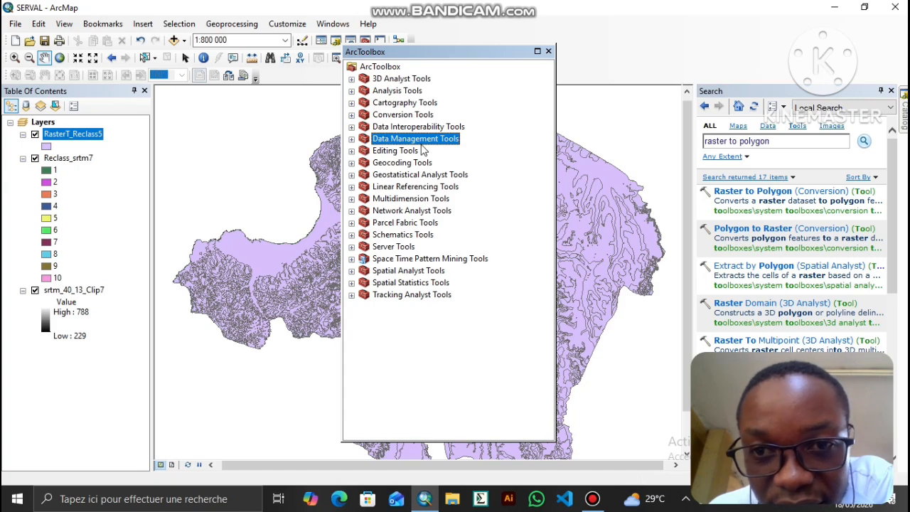
pyautogui.click(352, 140)
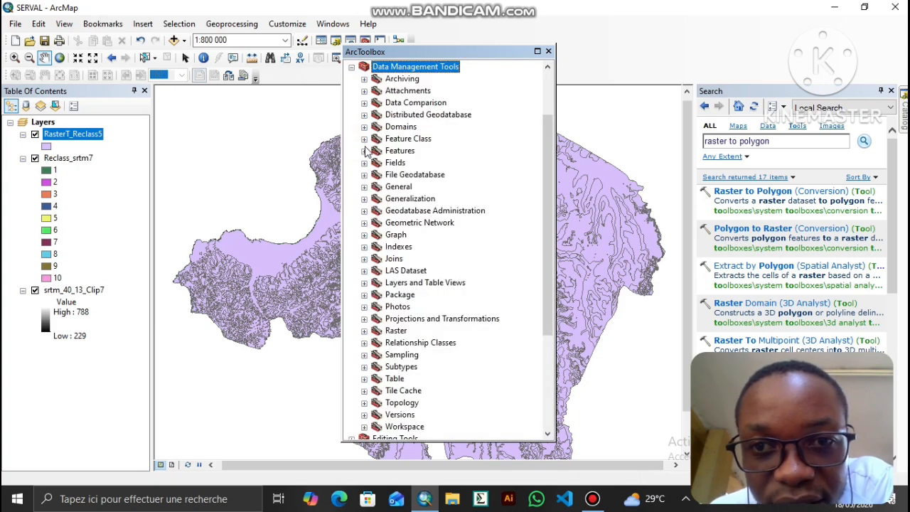
pyautogui.scroll(-2, 373, 153)
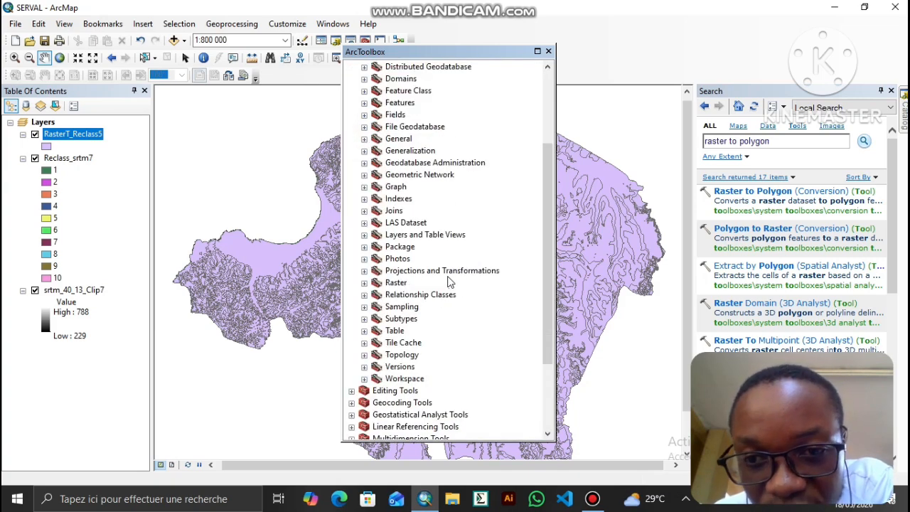
pyautogui.click(365, 271)
pyautogui.scroll(-3, 394, 288)
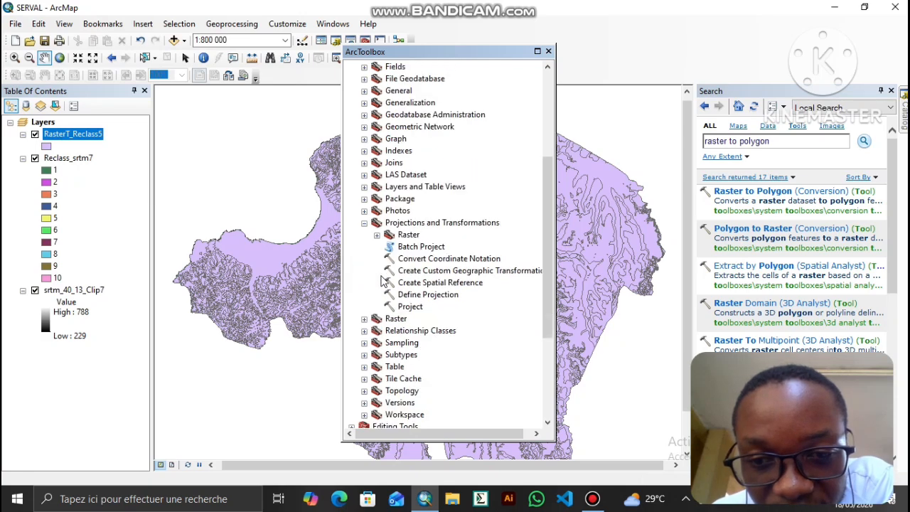
pyautogui.doubleClick(406, 260)
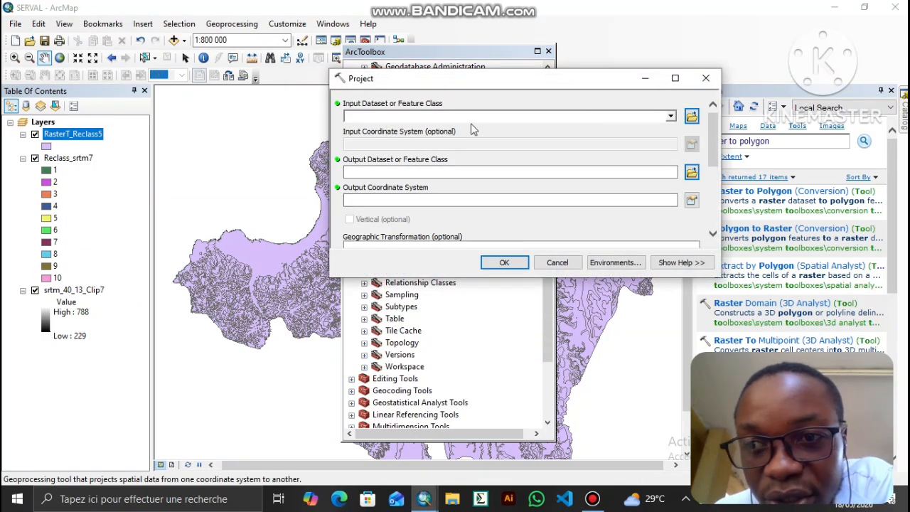
pyautogui.click(671, 117)
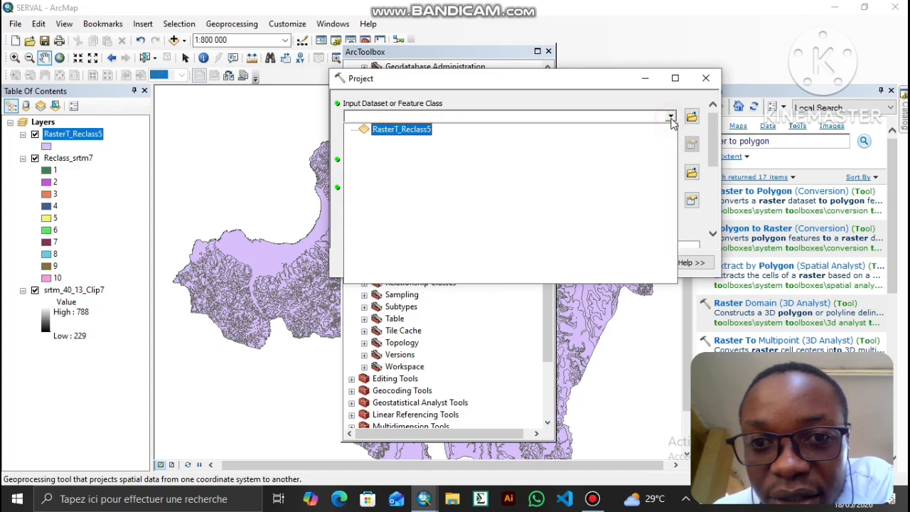
pyautogui.click(425, 135)
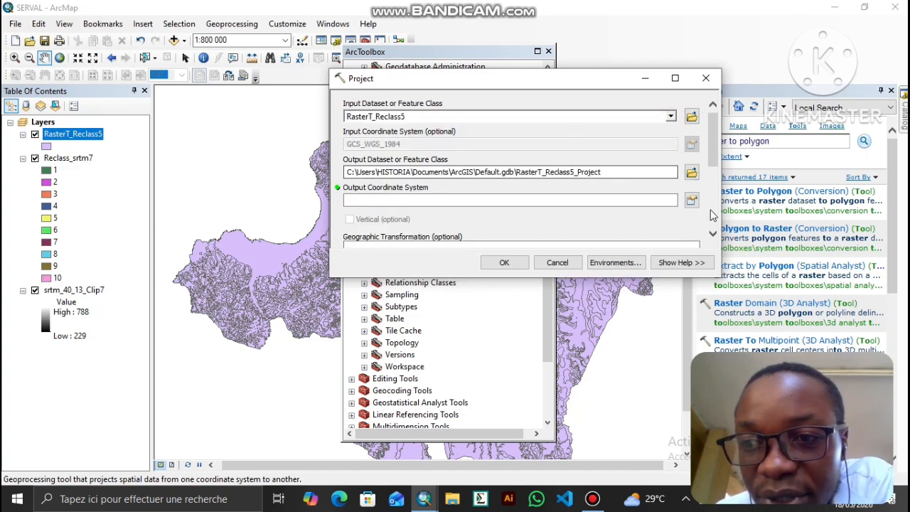
# Set the output coordinate system to the projected system WGS 1984 UTM Zone 33S
pyautogui.click(692, 200)
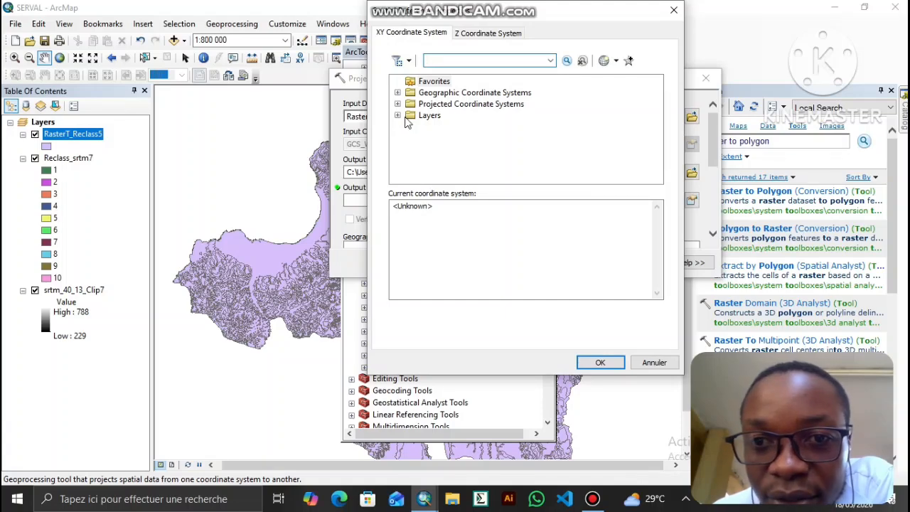
pyautogui.click(398, 104)
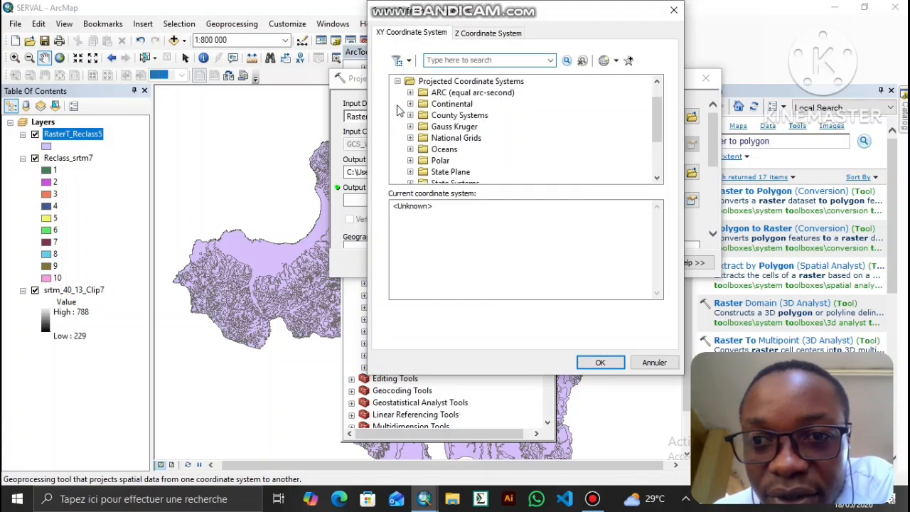
pyautogui.scroll(-2, 398, 110)
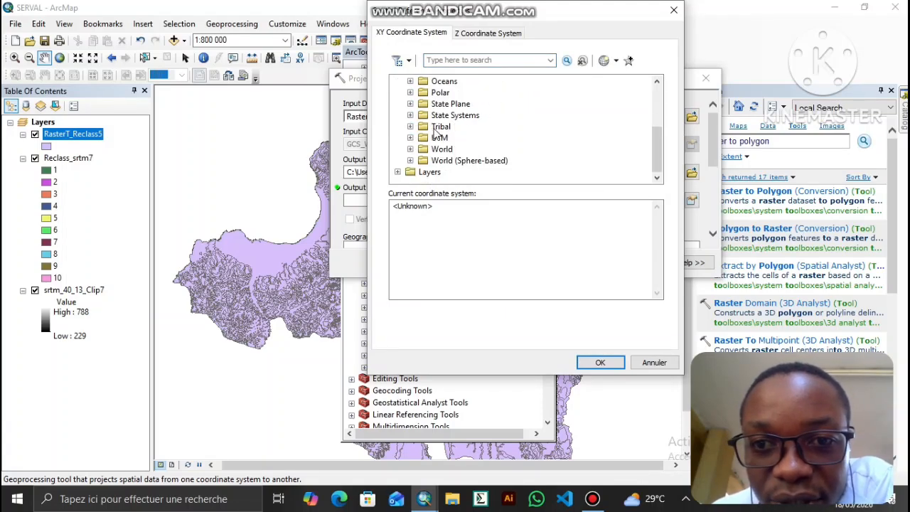
pyautogui.click(411, 137)
pyautogui.scroll(-2, 426, 138)
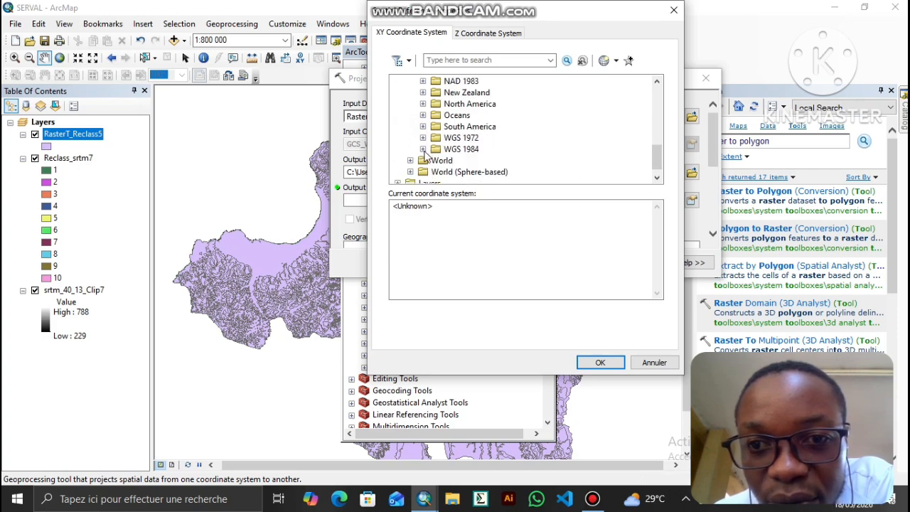
pyautogui.click(423, 149)
pyautogui.scroll(-1, 470, 165)
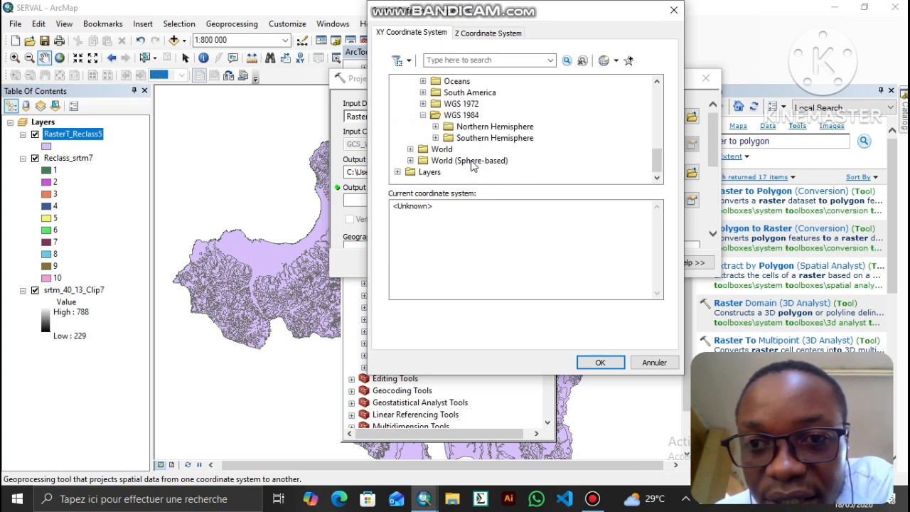
pyautogui.click(435, 138)
pyautogui.scroll(-4, 463, 135)
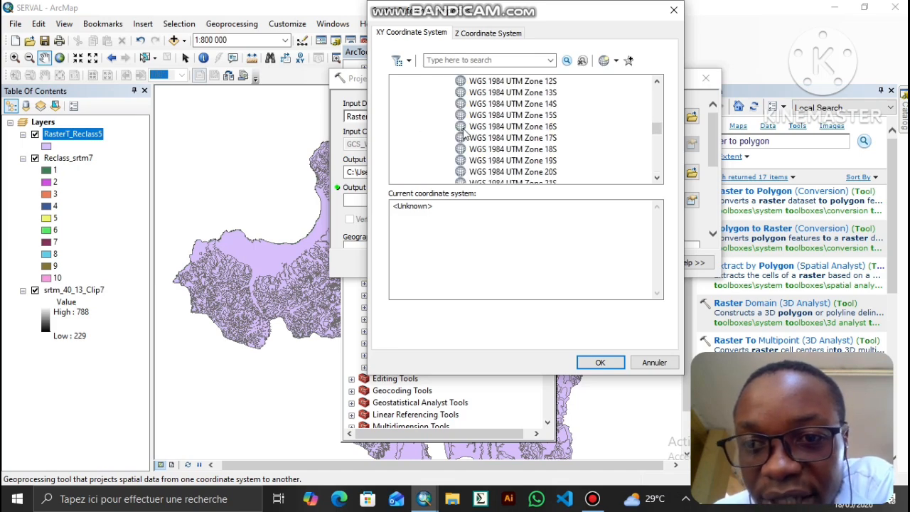
pyautogui.scroll(-5, 491, 139)
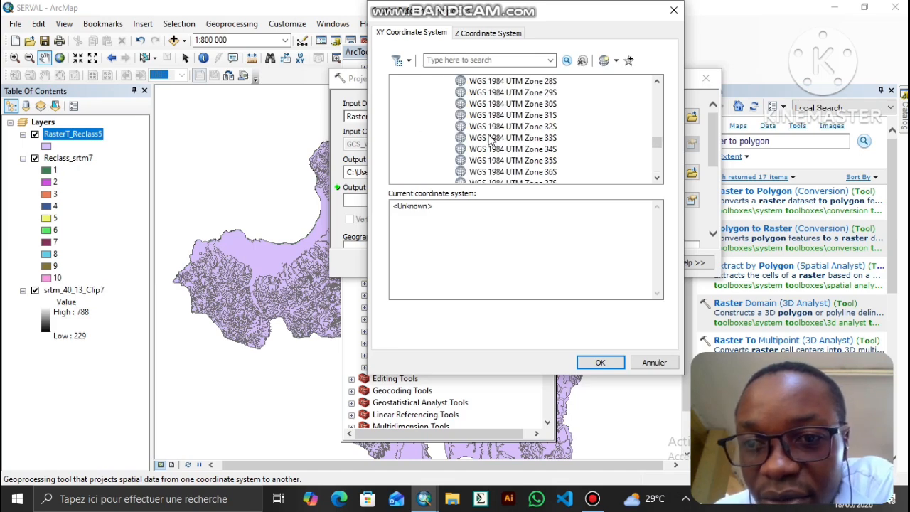
pyautogui.scroll(-1, 491, 139)
pyautogui.click(544, 93)
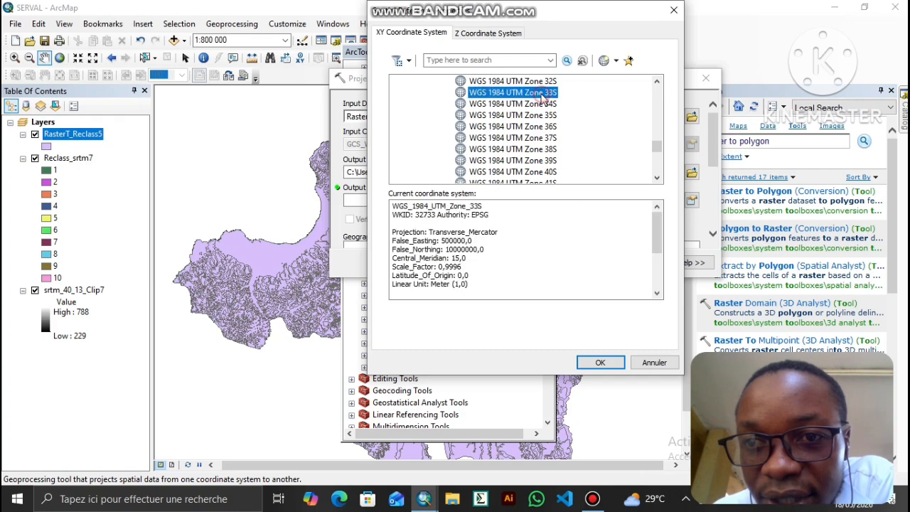
pyautogui.click(616, 368)
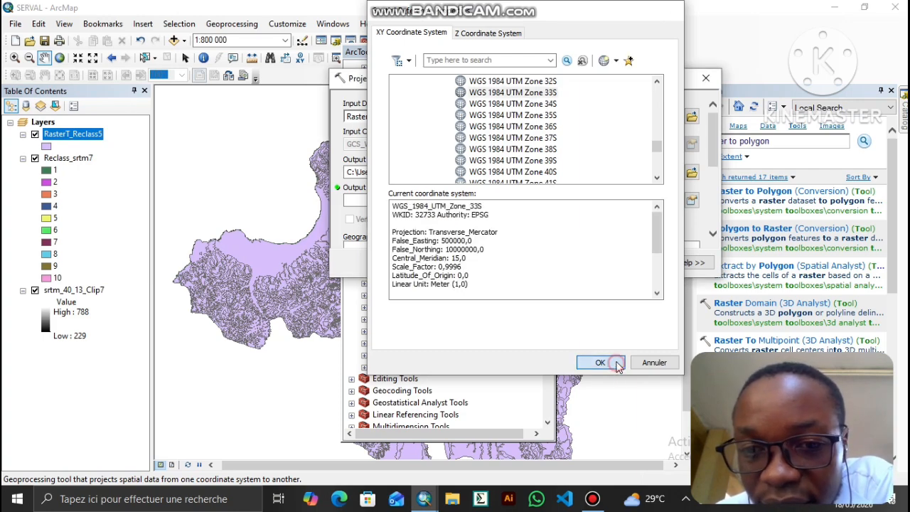
# Run the projection with the default output feature class and no geographic transformation, and close ArcToolbox
pyautogui.scroll(-3, 476, 227)
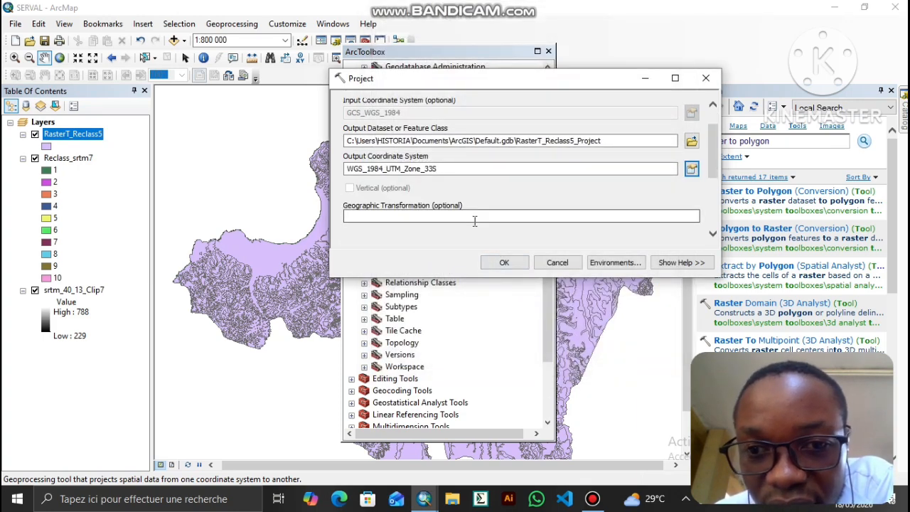
pyautogui.scroll(-1, 497, 235)
pyautogui.click(519, 261)
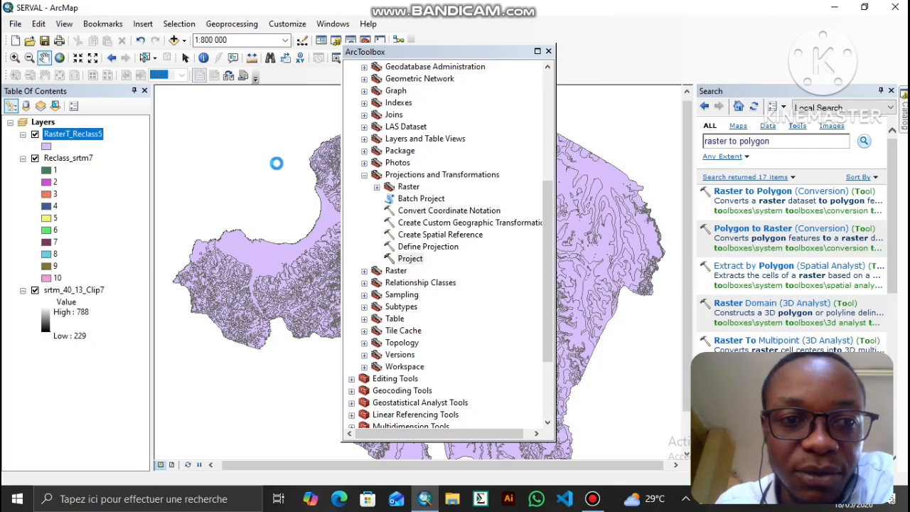
pyautogui.click(548, 51)
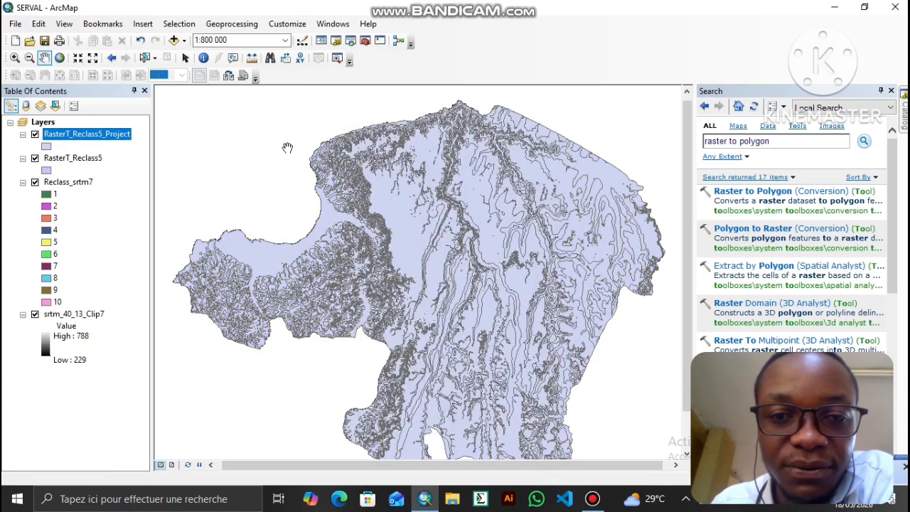
# Examine the length and area fields in the attribute table of RasterT_Reclass5_Project and close the table
pyautogui.rightClick(84, 137)
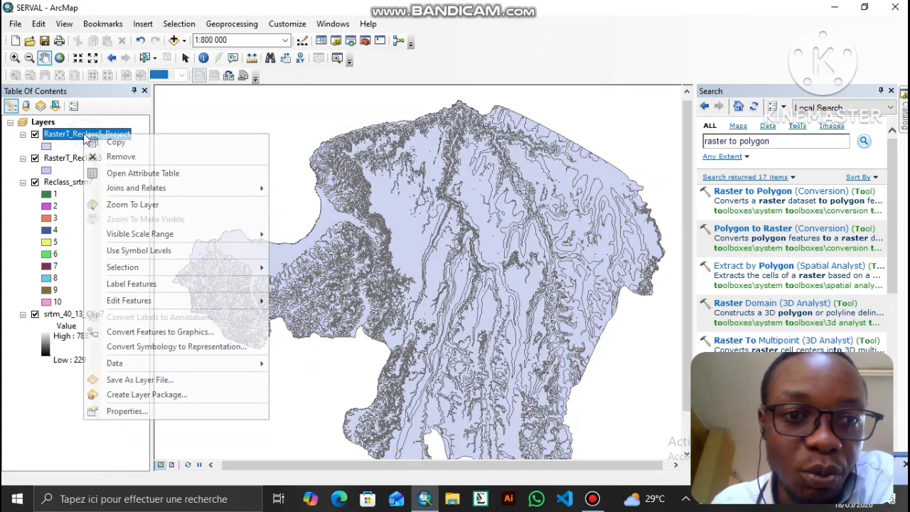
pyautogui.click(112, 175)
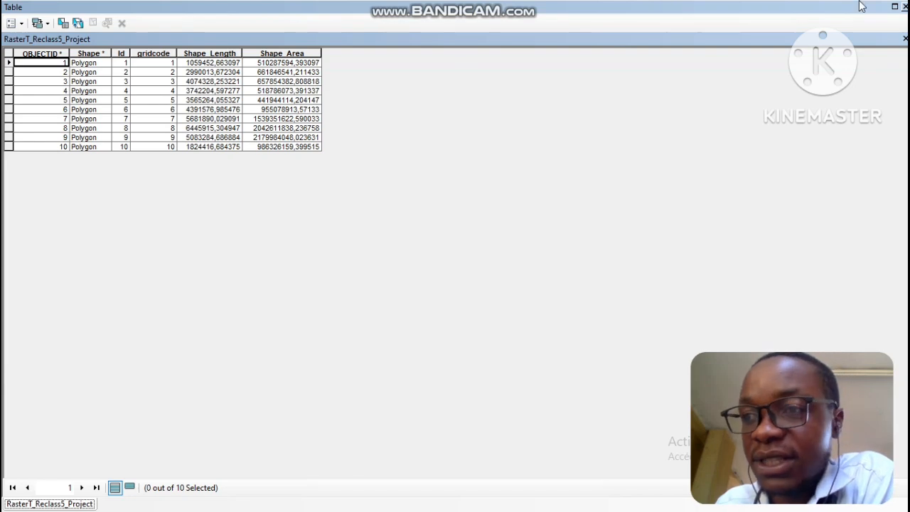
pyautogui.click(904, 6)
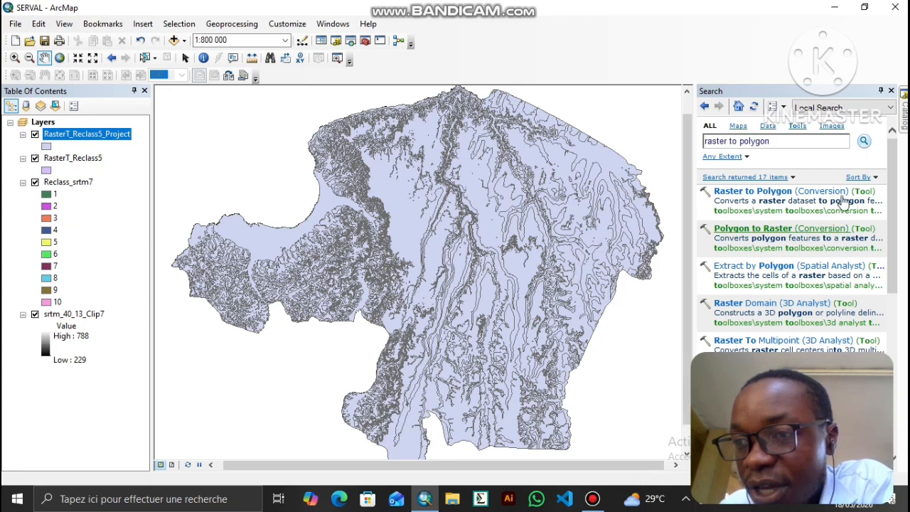
# Add the classe_raster table from the TP SIG MASTER GEOLOGIE folder to the map document
pyautogui.moveTo(905, 130)
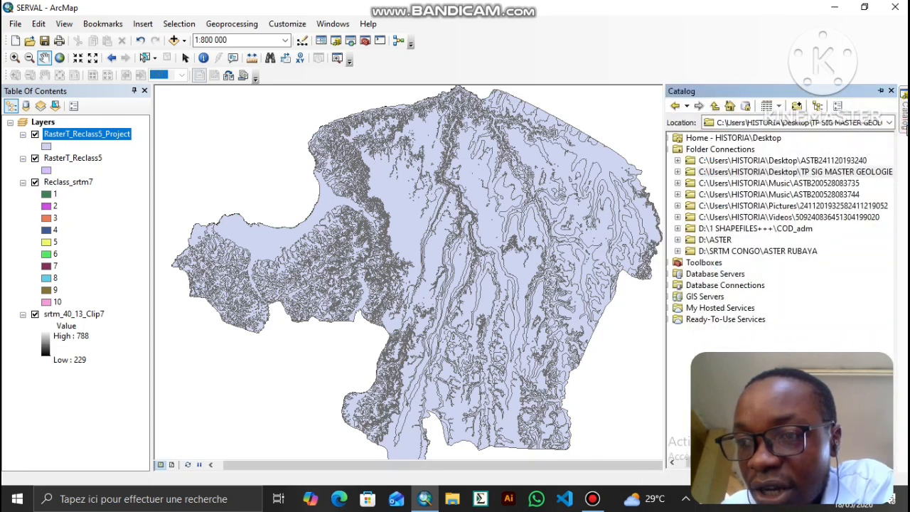
pyautogui.click(678, 172)
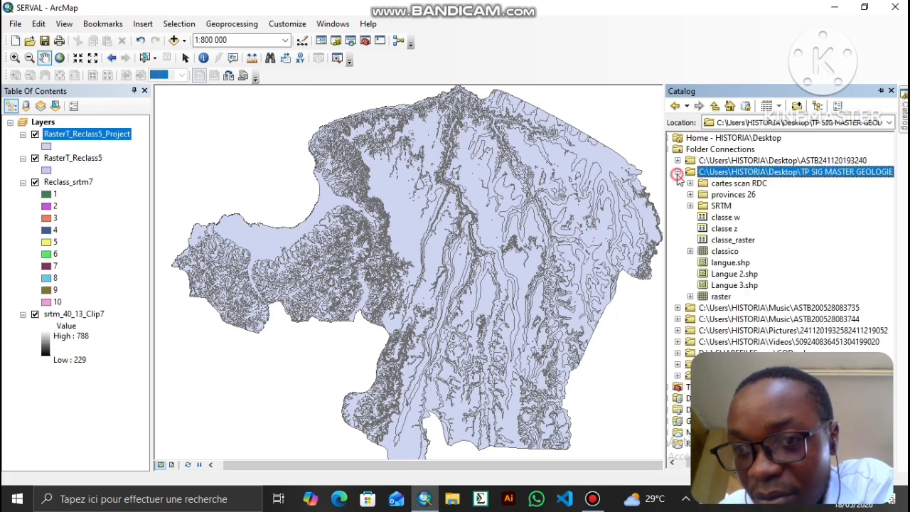
pyautogui.click(732, 240)
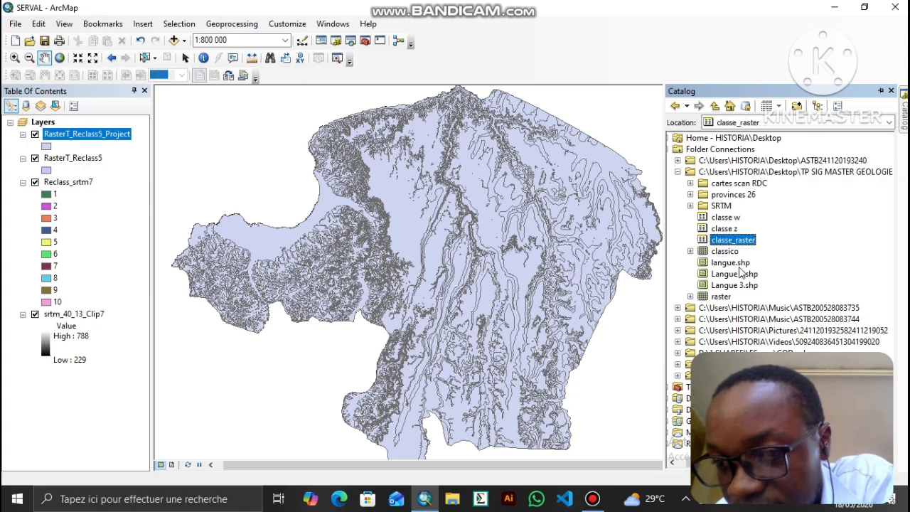
pyautogui.moveTo(721, 244); pyautogui.dragTo(87, 350)
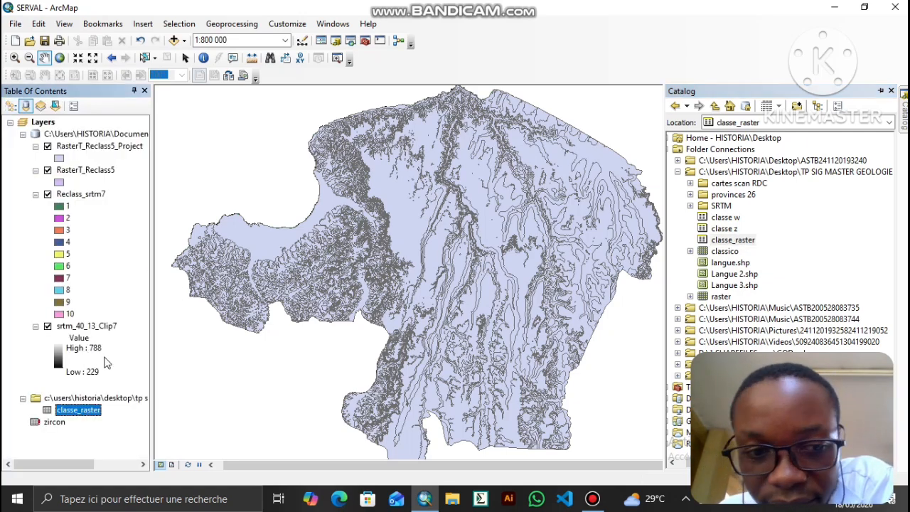
# Examine the class ranges in the classe_raster table and close it
pyautogui.rightClick(76, 417)
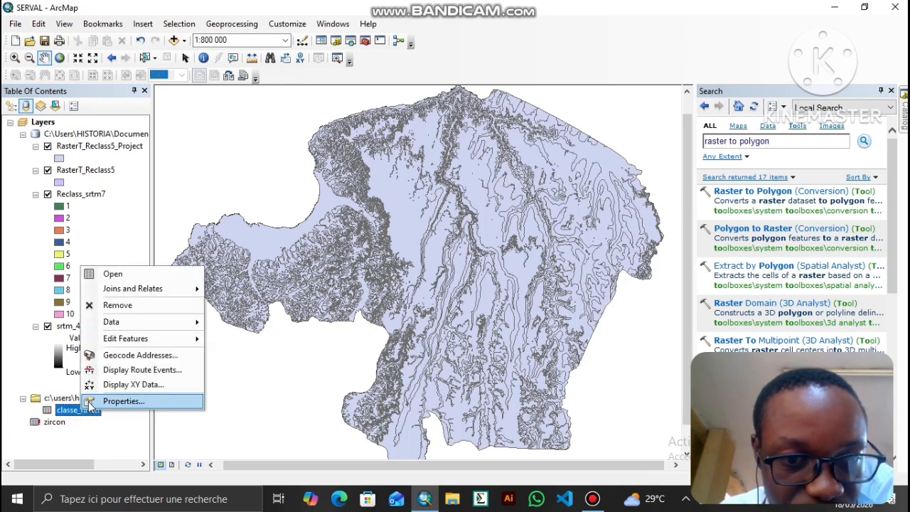
pyautogui.click(128, 274)
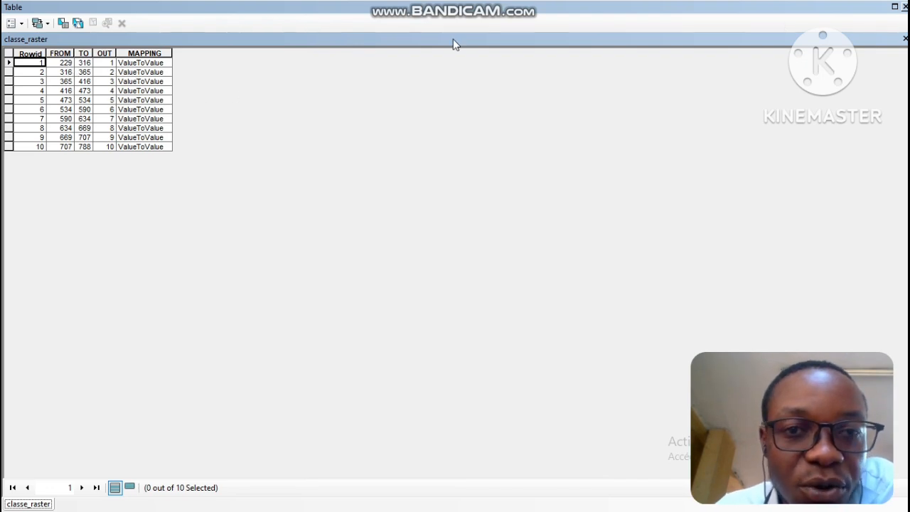
pyautogui.click(905, 6)
# Join the classe_raster table to the RasterT_Reclass5_Project layer, matching gridcode to Rowid and keeping all records
pyautogui.click(132, 148)
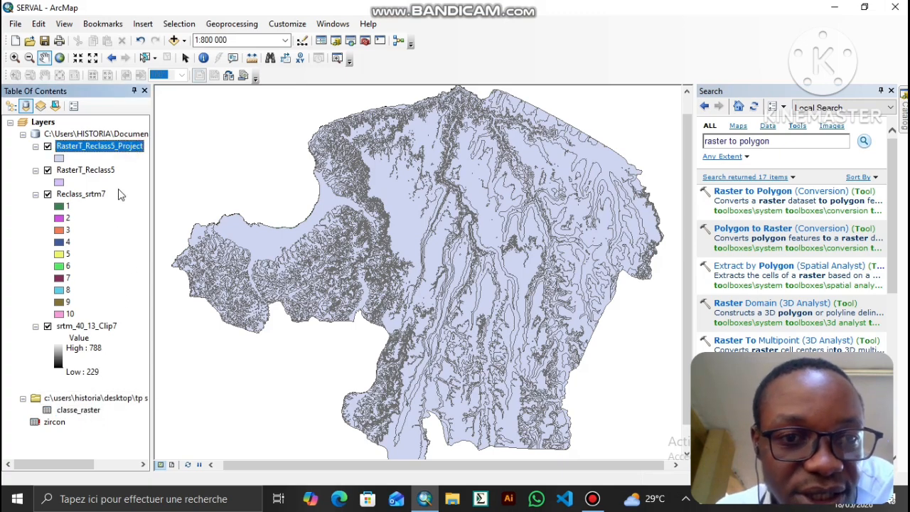
pyautogui.rightClick(129, 148)
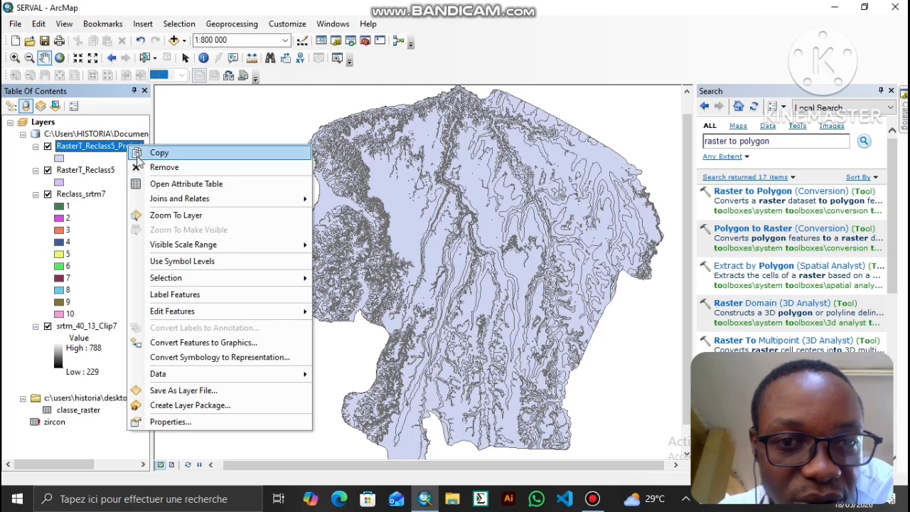
pyautogui.moveTo(174, 203)
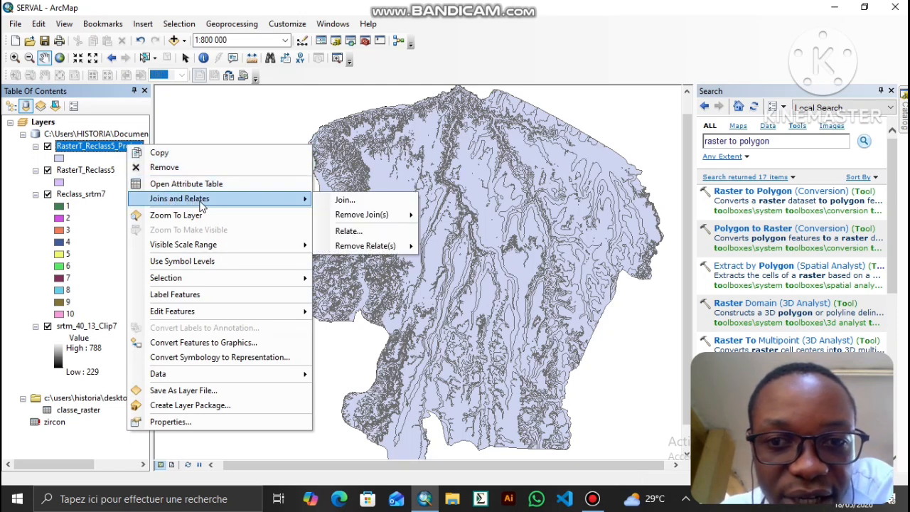
pyautogui.click(346, 200)
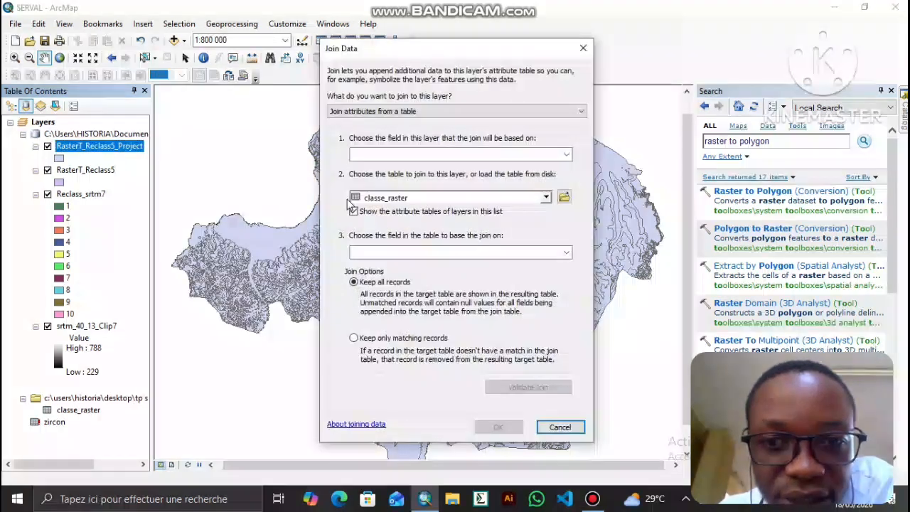
pyautogui.click(568, 155)
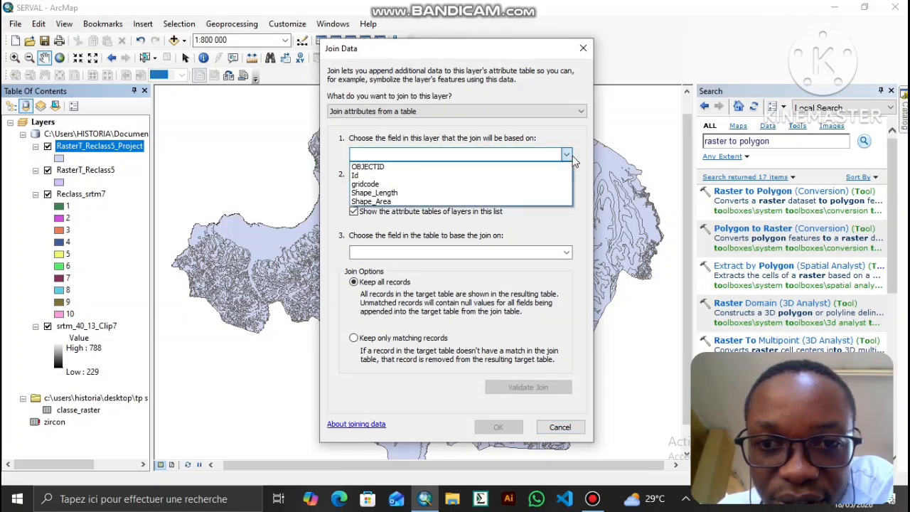
pyautogui.click(569, 156)
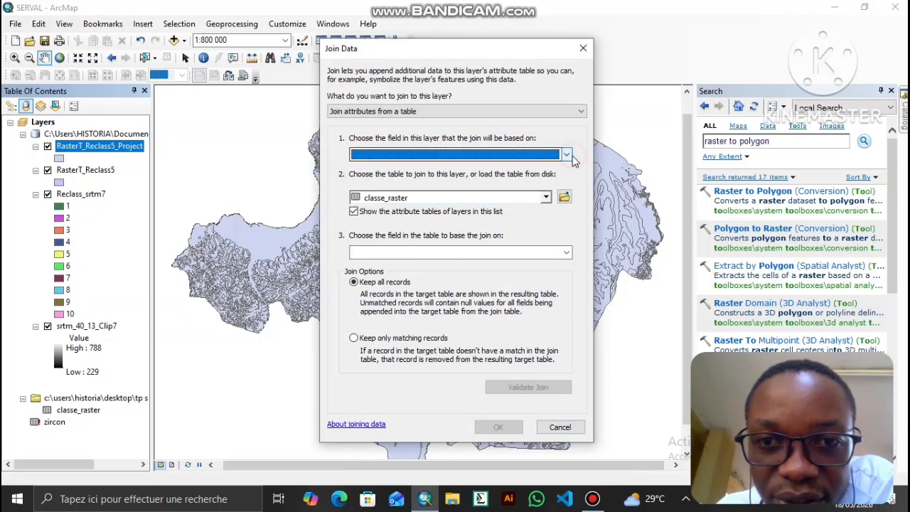
pyautogui.click(566, 113)
pyautogui.click(563, 111)
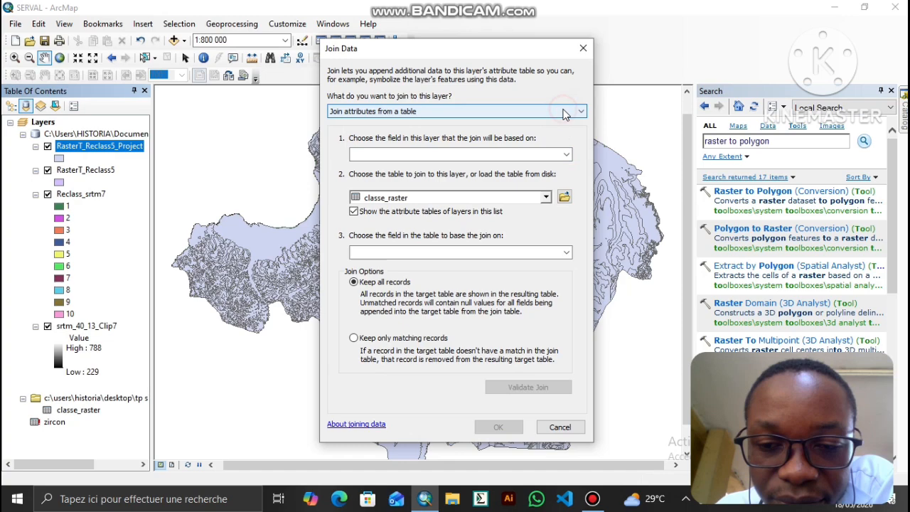
pyautogui.click(567, 253)
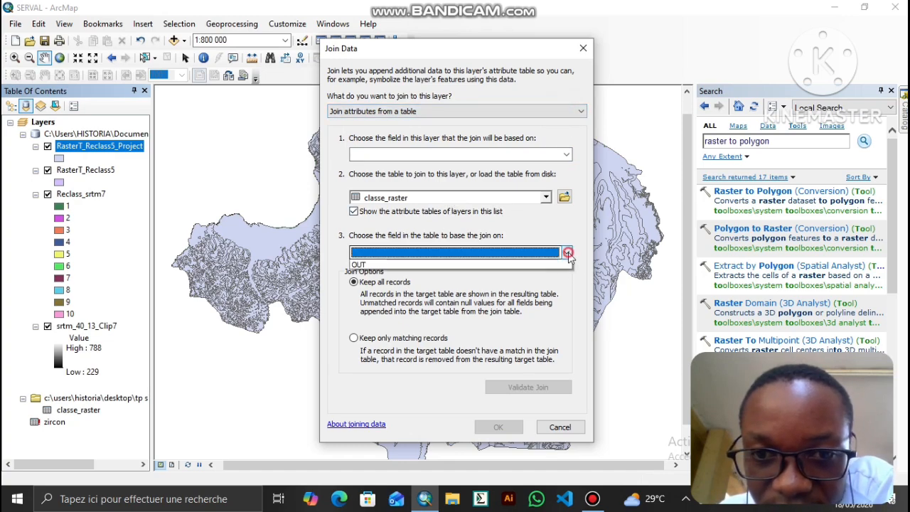
pyautogui.click(505, 251)
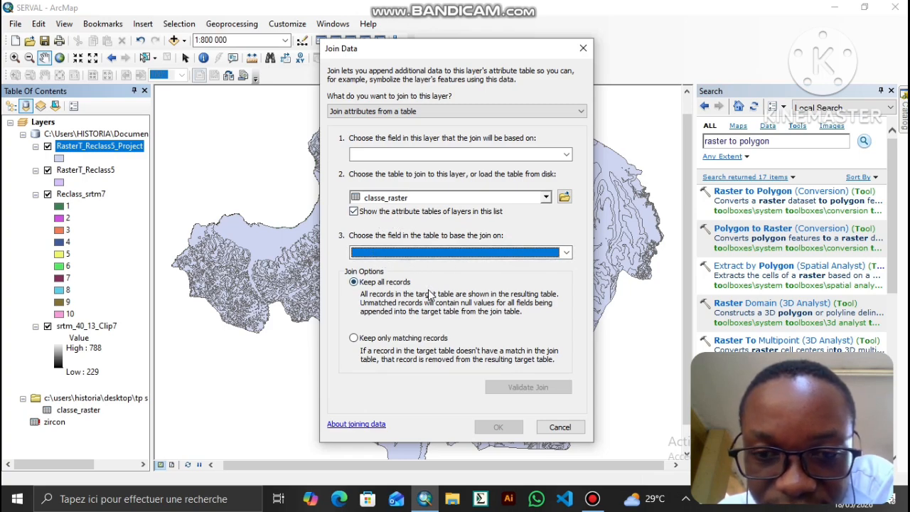
pyautogui.click(562, 155)
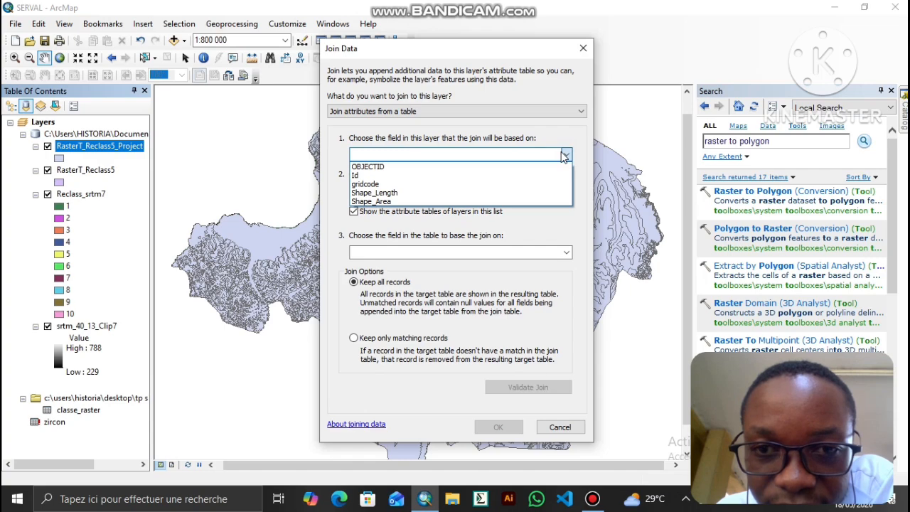
pyautogui.click(396, 184)
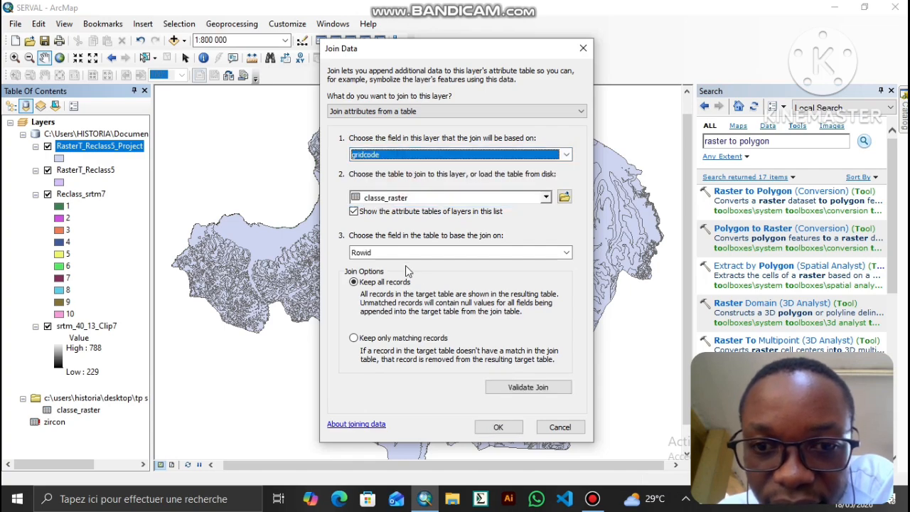
pyautogui.click(506, 428)
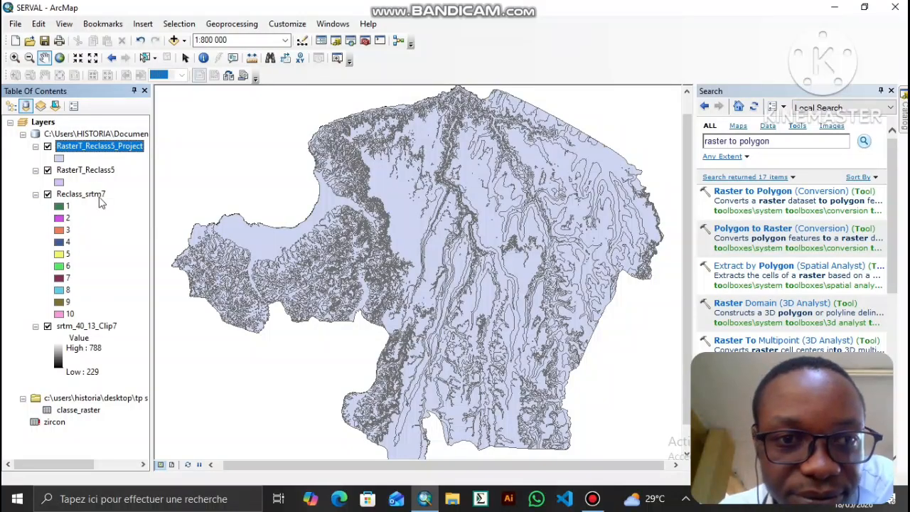
# Examine the joined FROM, TO and OUT fields in the attribute table of RasterT_Reclass5_Project and close the table
pyautogui.rightClick(115, 146)
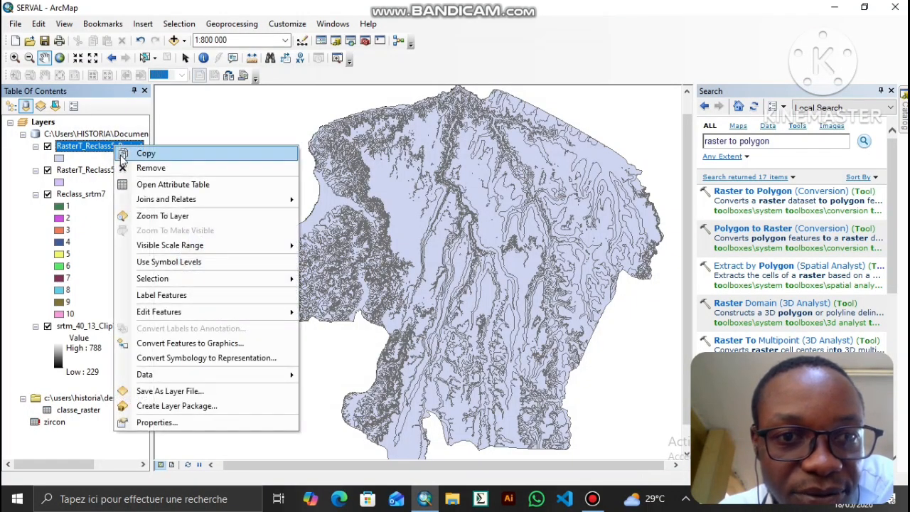
pyautogui.click(156, 186)
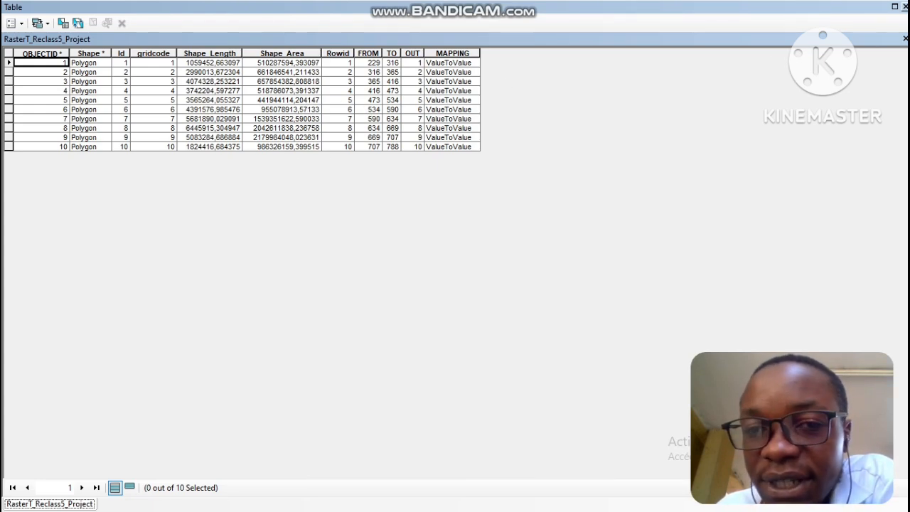
pyautogui.click(905, 6)
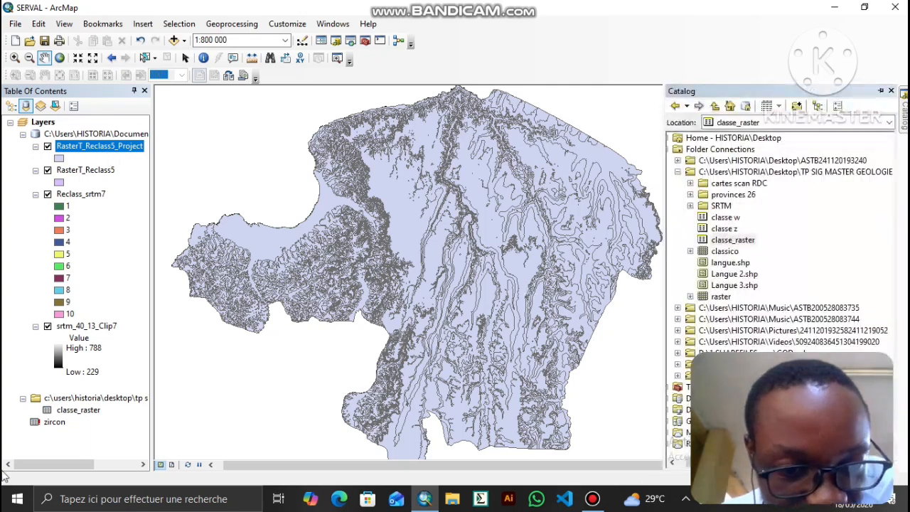
pyautogui.moveTo(903, 113)
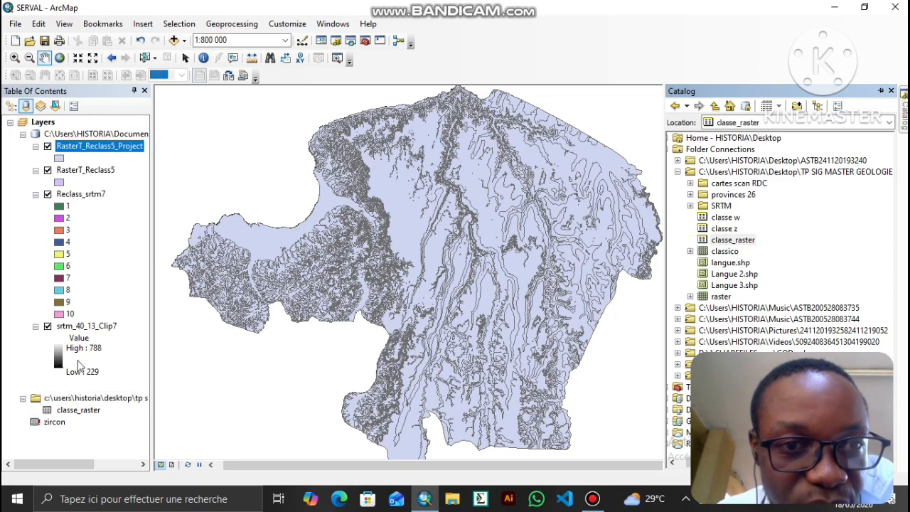
pyautogui.rightClick(106, 152)
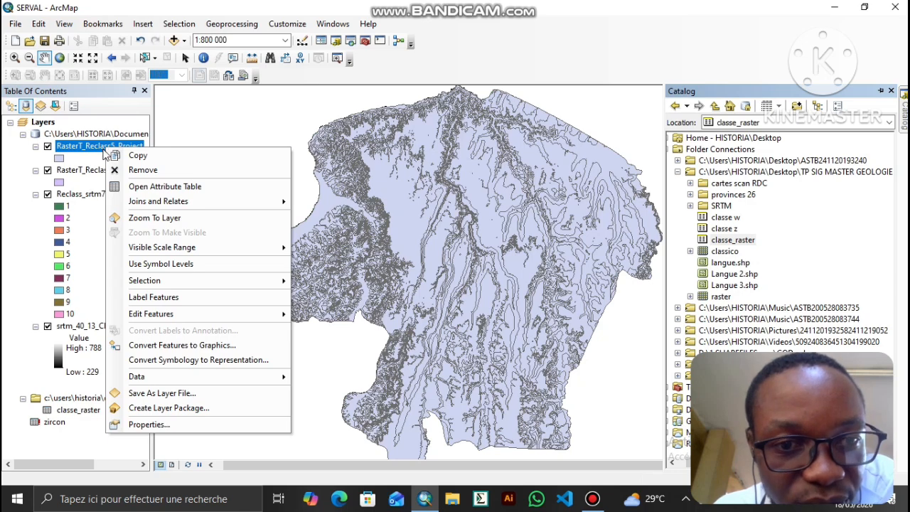
pyautogui.moveTo(152, 204)
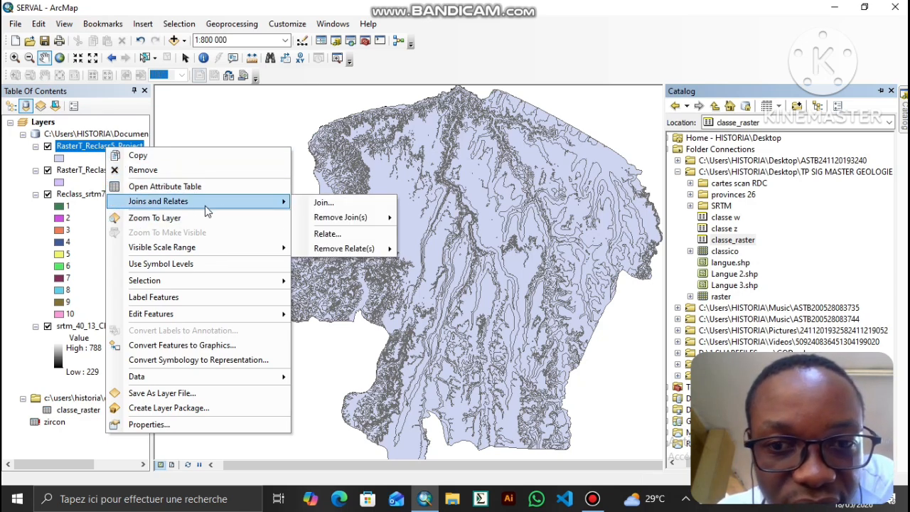
pyautogui.click(312, 204)
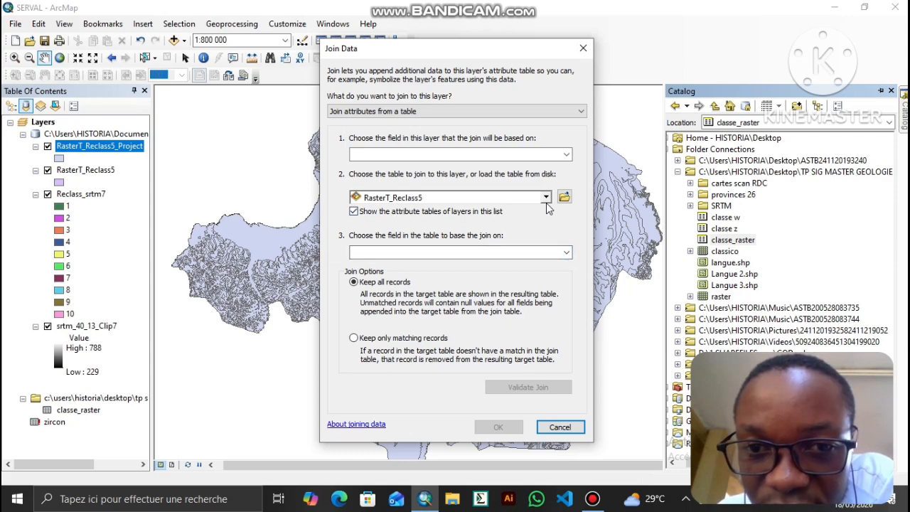
pyautogui.click(565, 253)
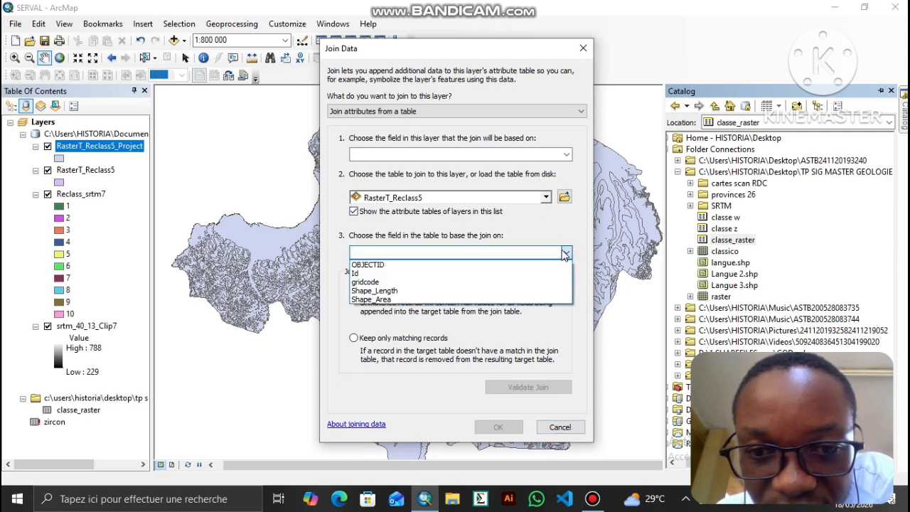
pyautogui.click(587, 51)
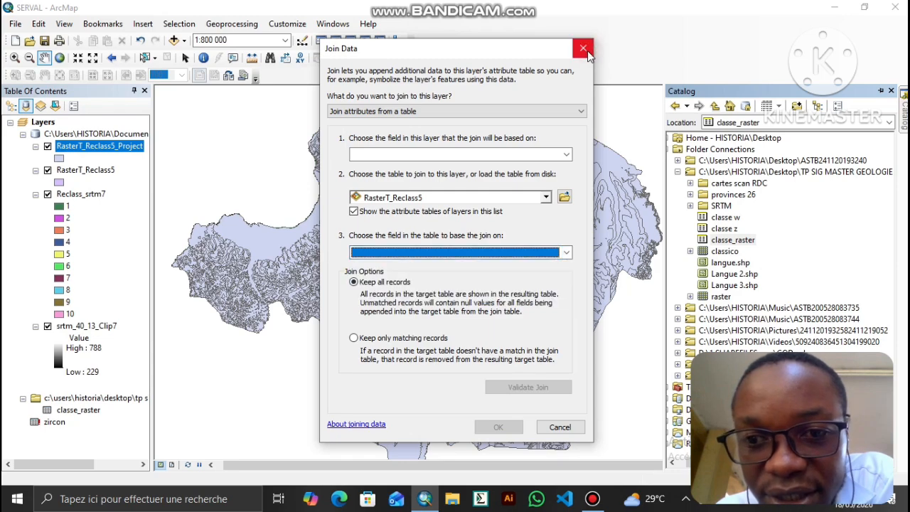
pyautogui.click(584, 50)
pyautogui.hotkey('ctrl', 'f')
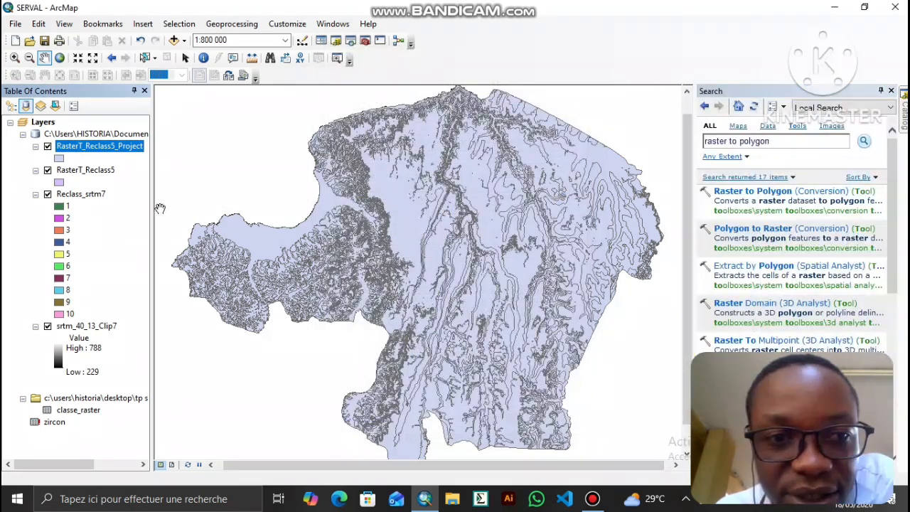
# Set the RasterT_Reclass5_Project symbology to unique values from many fields, using Id, FROM and TO as the value fields
pyautogui.rightClick(119, 150)
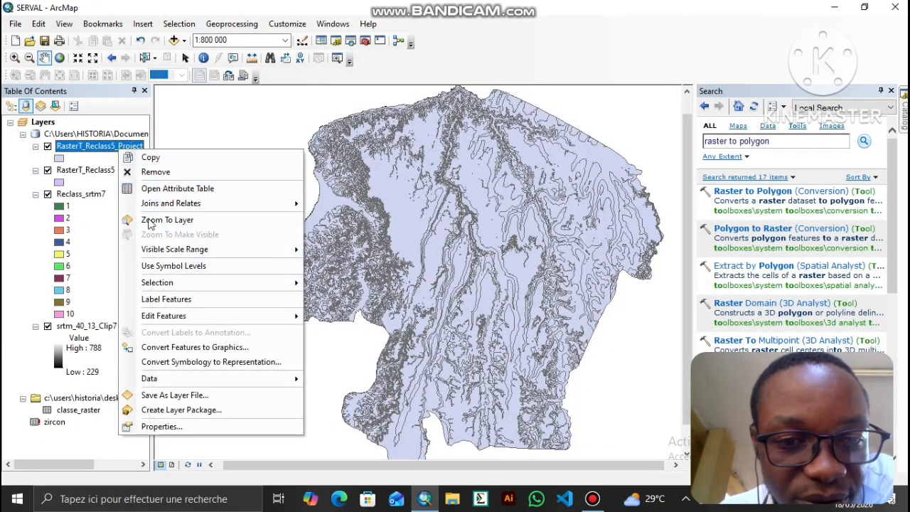
pyautogui.click(138, 425)
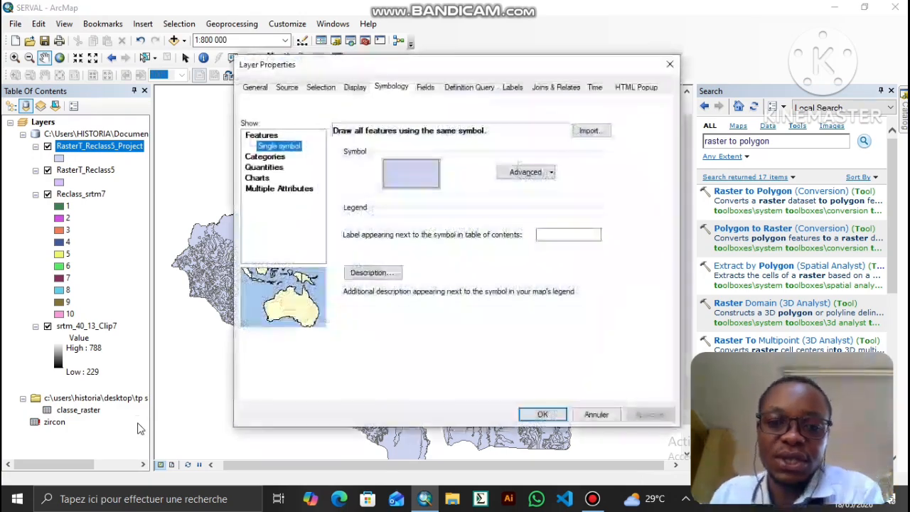
pyautogui.click(277, 159)
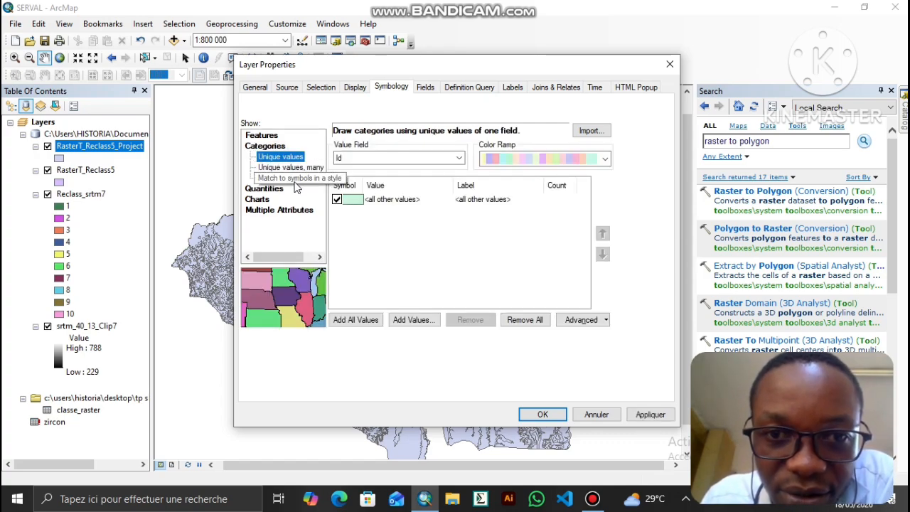
pyautogui.click(294, 179)
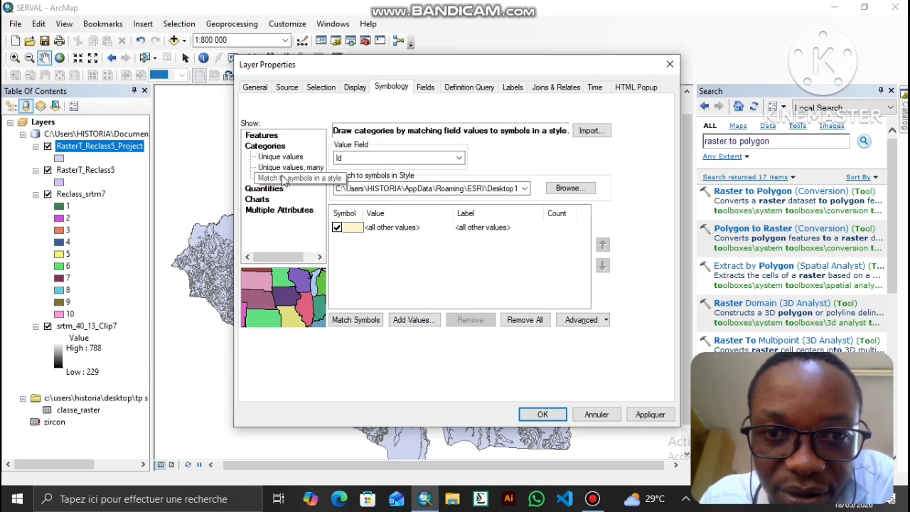
pyautogui.click(285, 169)
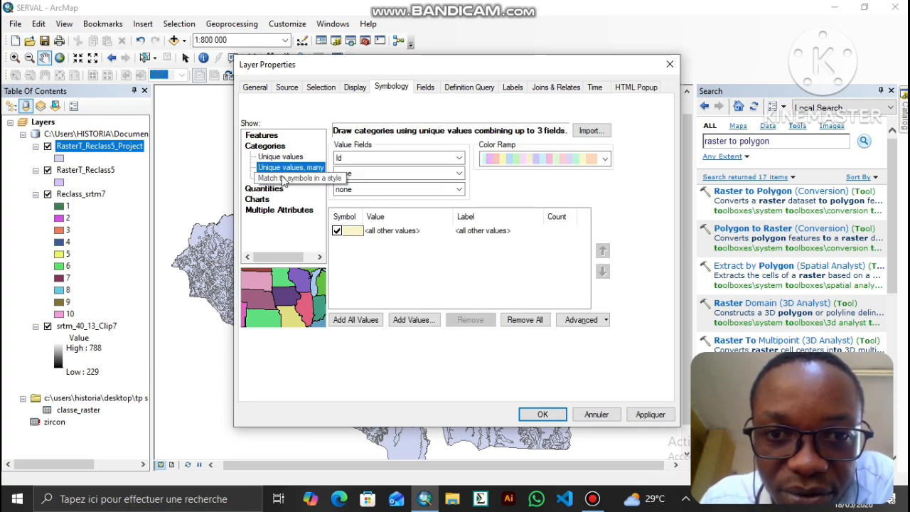
pyautogui.click(288, 185)
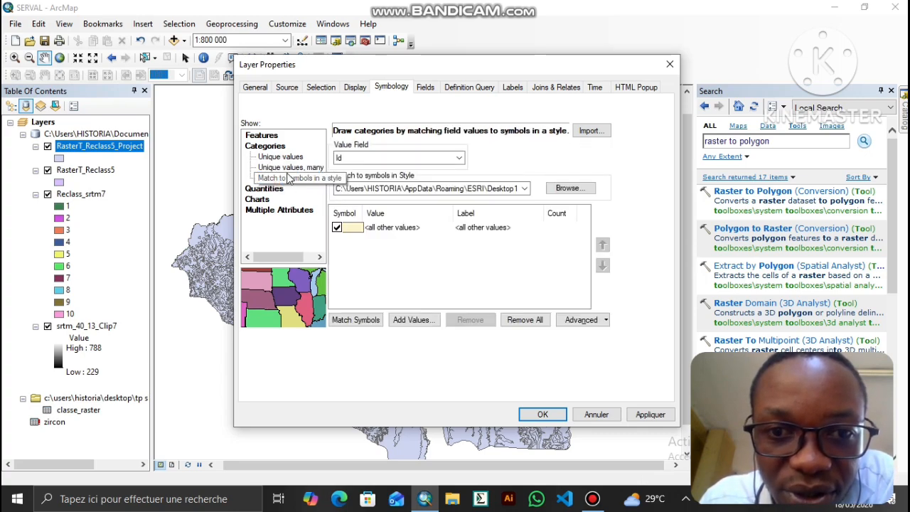
pyautogui.click(291, 168)
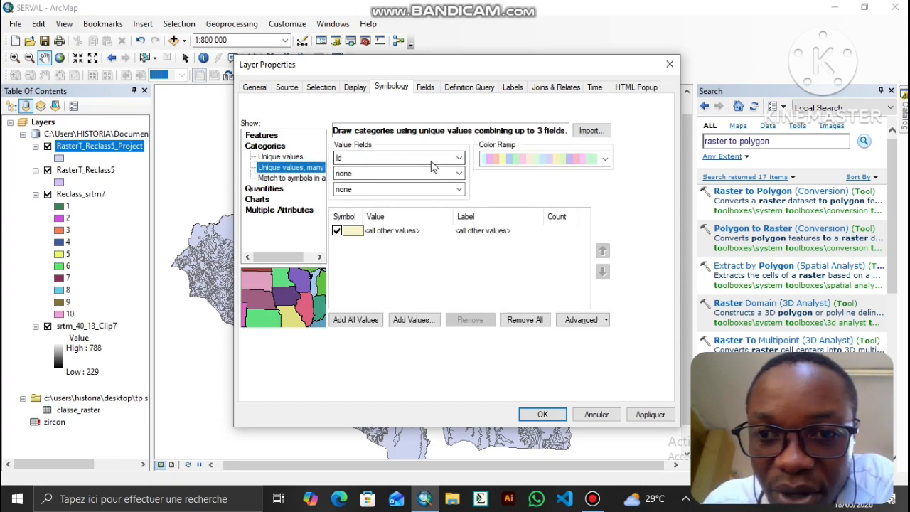
pyautogui.click(460, 172)
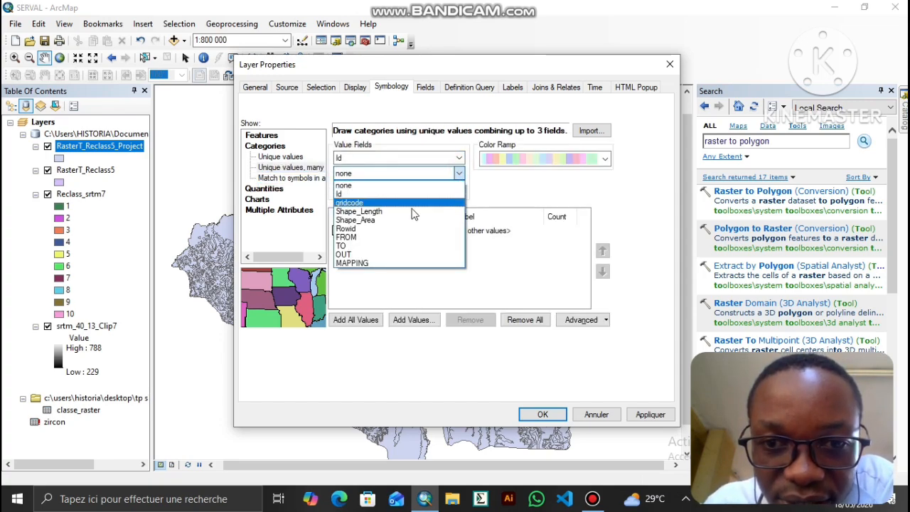
pyautogui.click(361, 237)
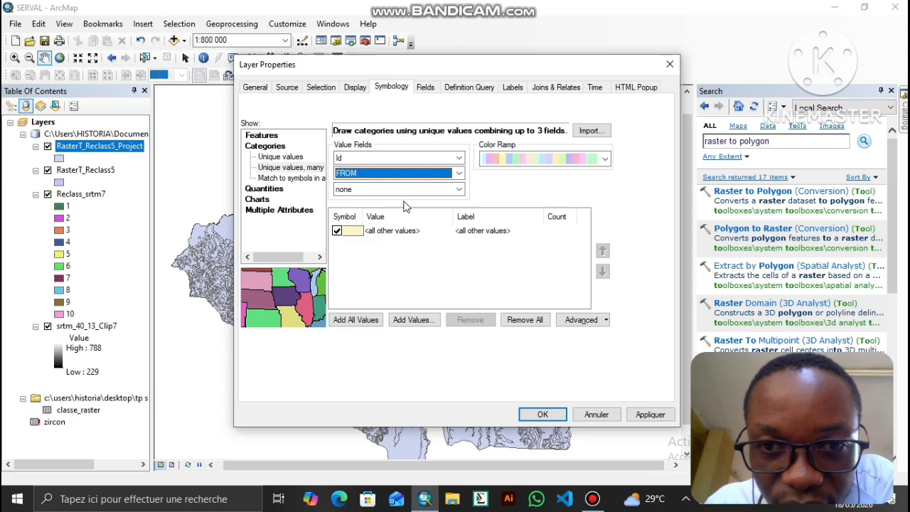
pyautogui.click(459, 189)
pyautogui.click(339, 262)
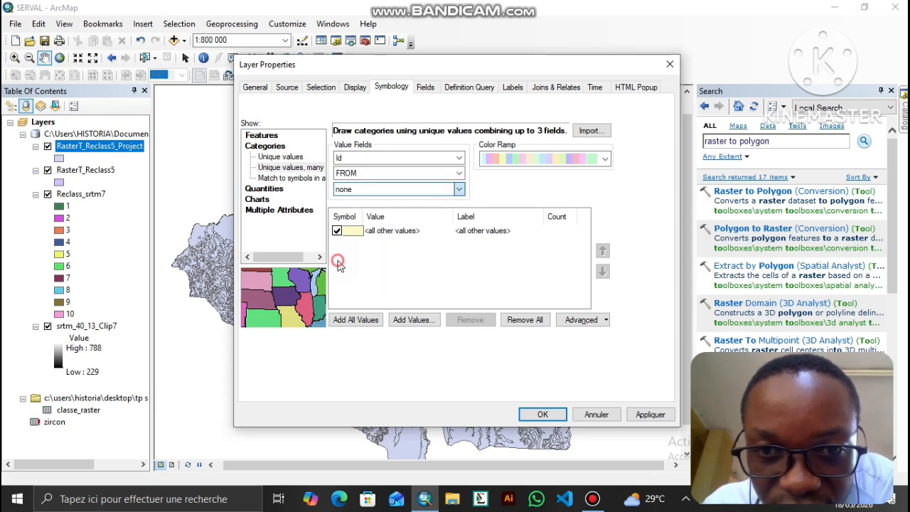
# Add all Id, FROM, TO value combinations to the layer's symbology and apply it to the map
pyautogui.click(363, 320)
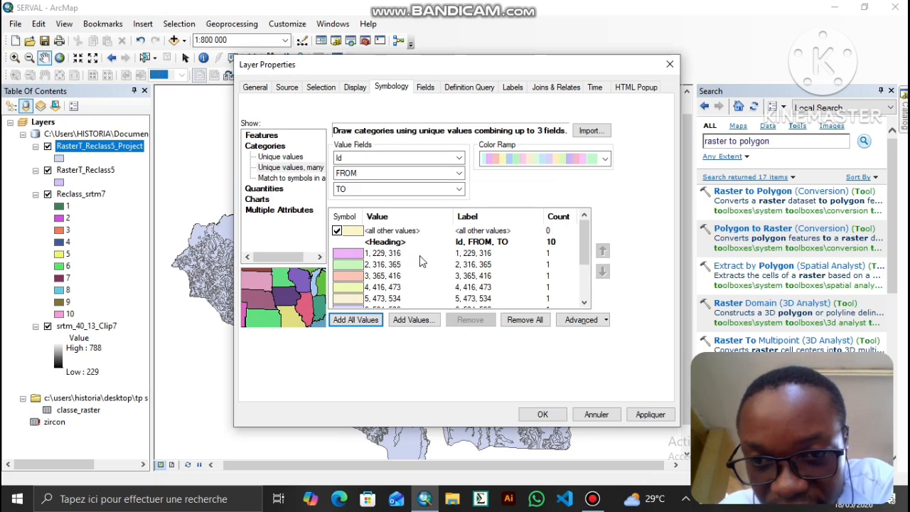
pyautogui.scroll(-2, 498, 267)
pyautogui.scroll(3, 498, 267)
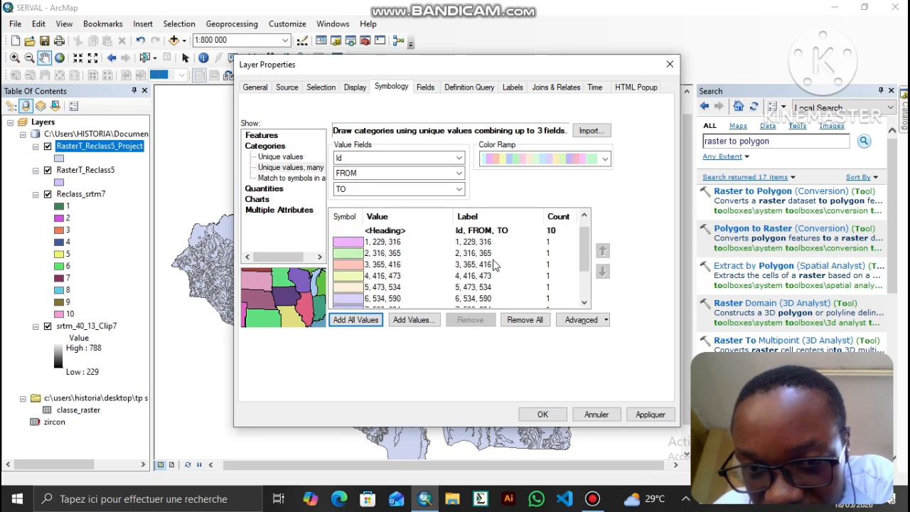
pyautogui.click(648, 415)
pyautogui.click(549, 418)
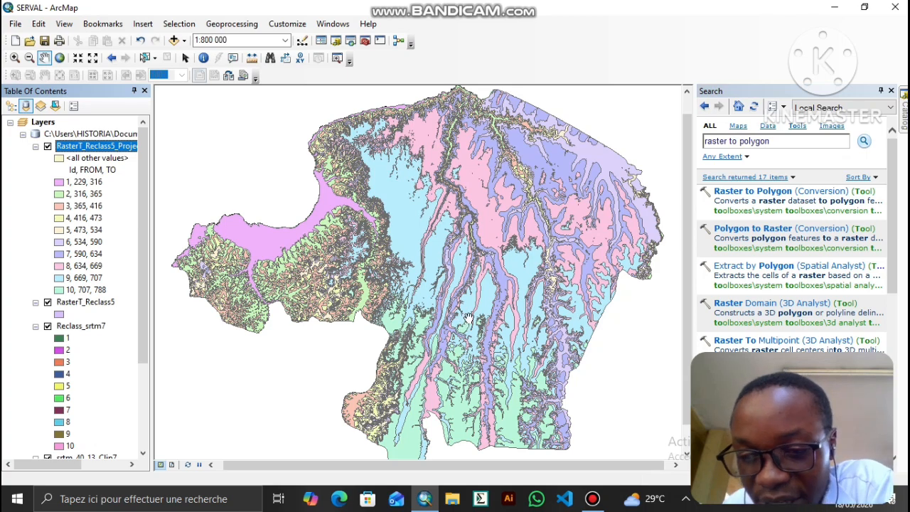
pyautogui.click(593, 499)
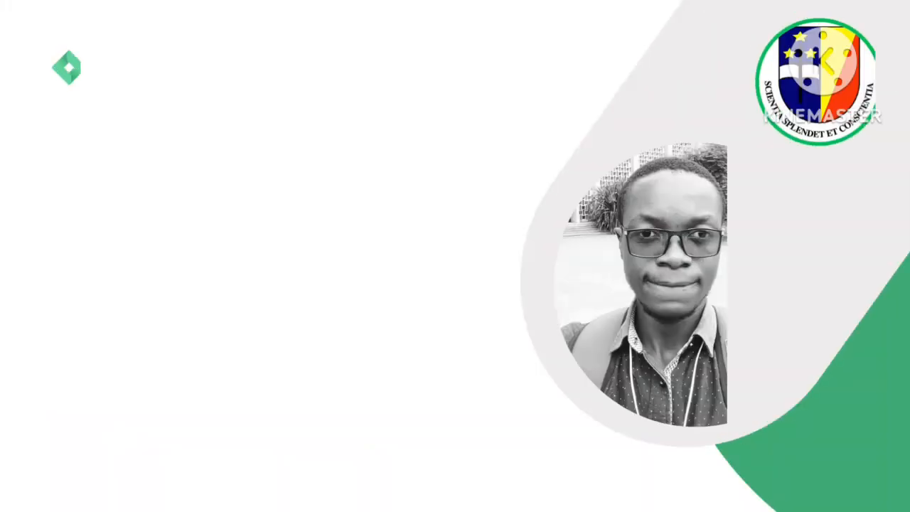